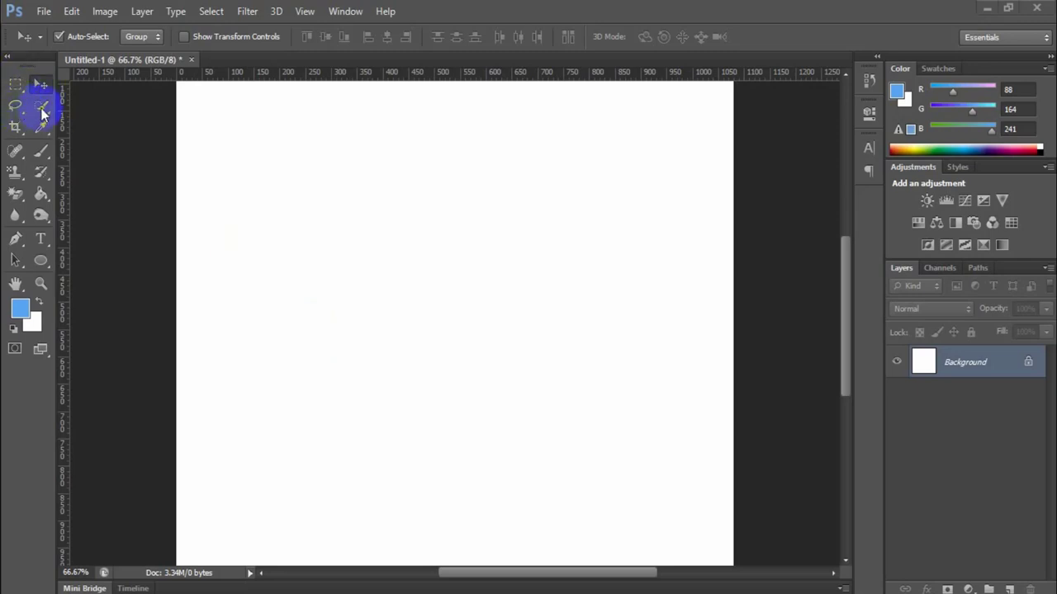
# - Choose the Quick Selection Tool from the selection tools flyout in the toolbox
pyautogui.moveTo(43, 113); pyautogui.dragTo(175, 105)
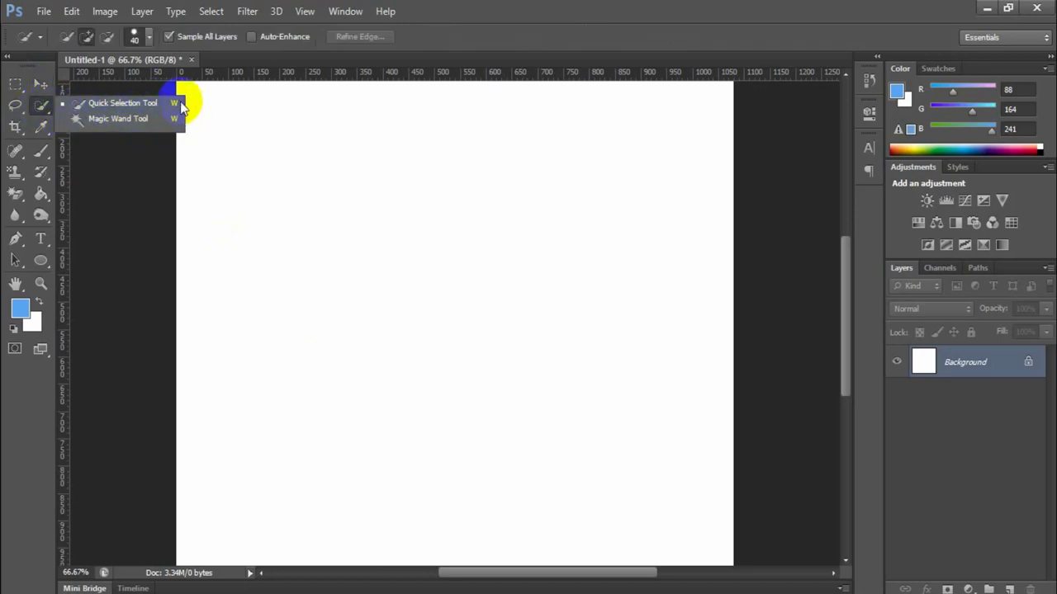
pyautogui.click(112, 103)
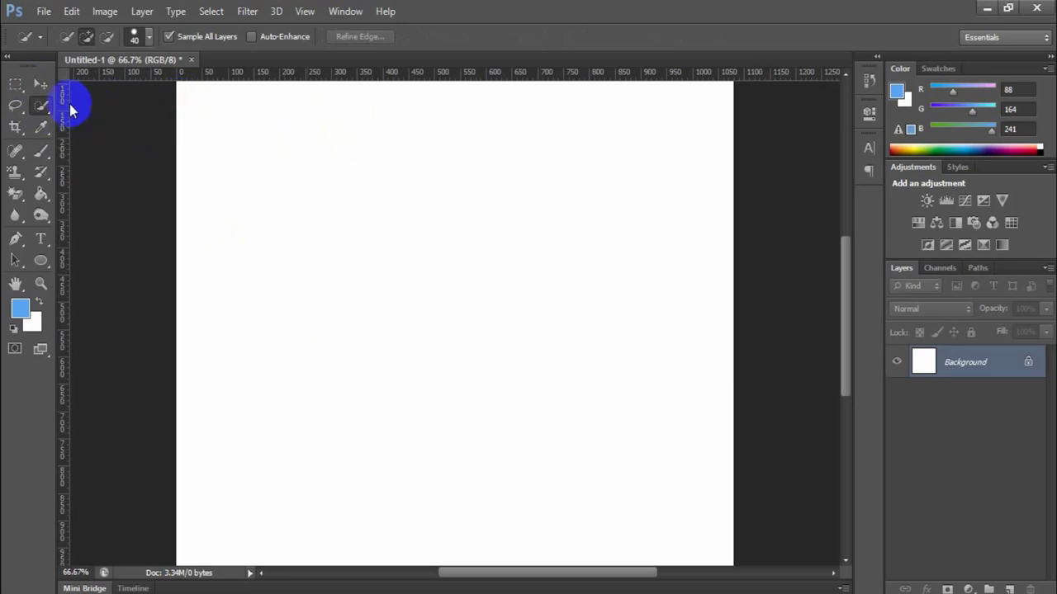
pyautogui.moveTo(43, 104); pyautogui.dragTo(106, 99)
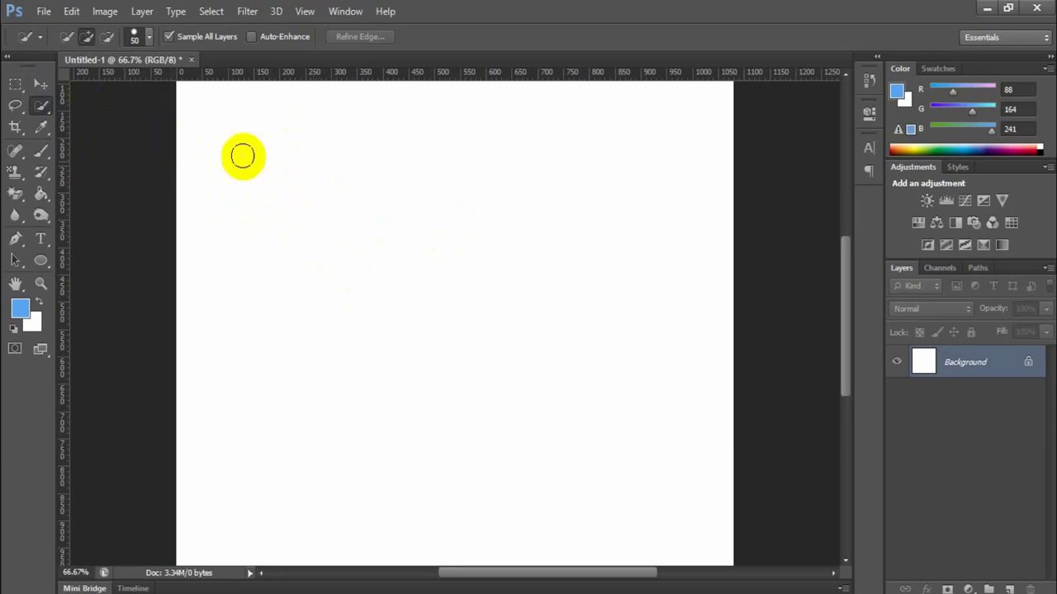
pyautogui.rightClick(41, 107)
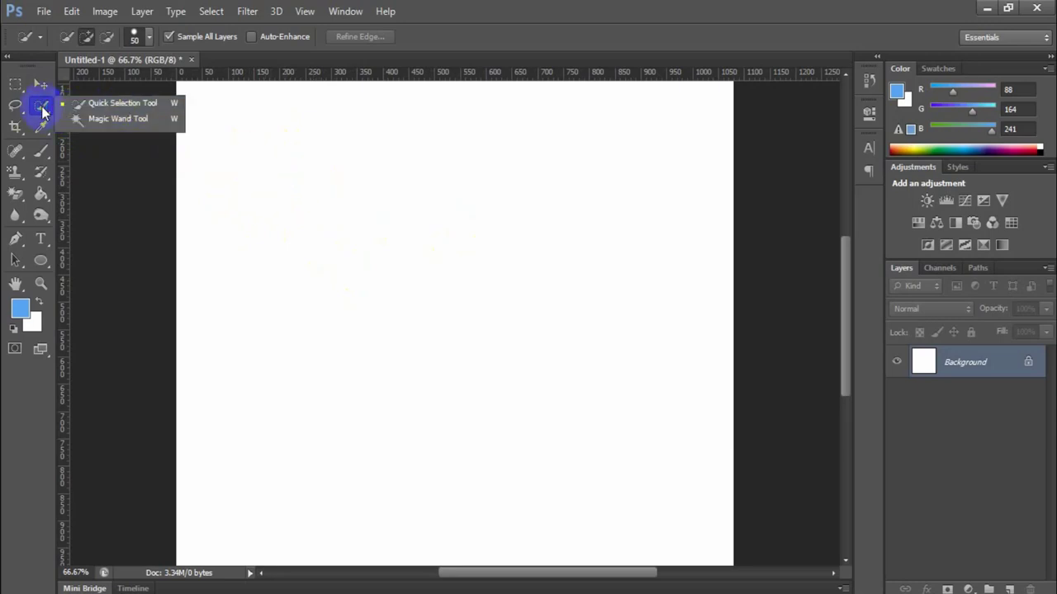
pyautogui.click(123, 103)
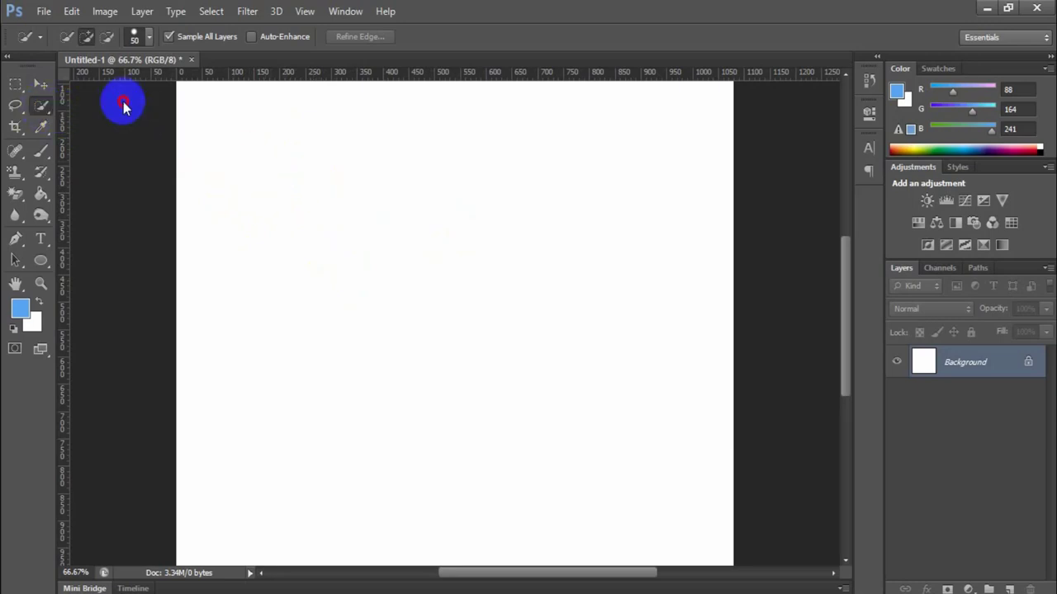
# - Open the photo 360_F_2859.jpg and zoom in on the man with the Zoom tool
pyautogui.click(44, 12)
pyautogui.click(66, 41)
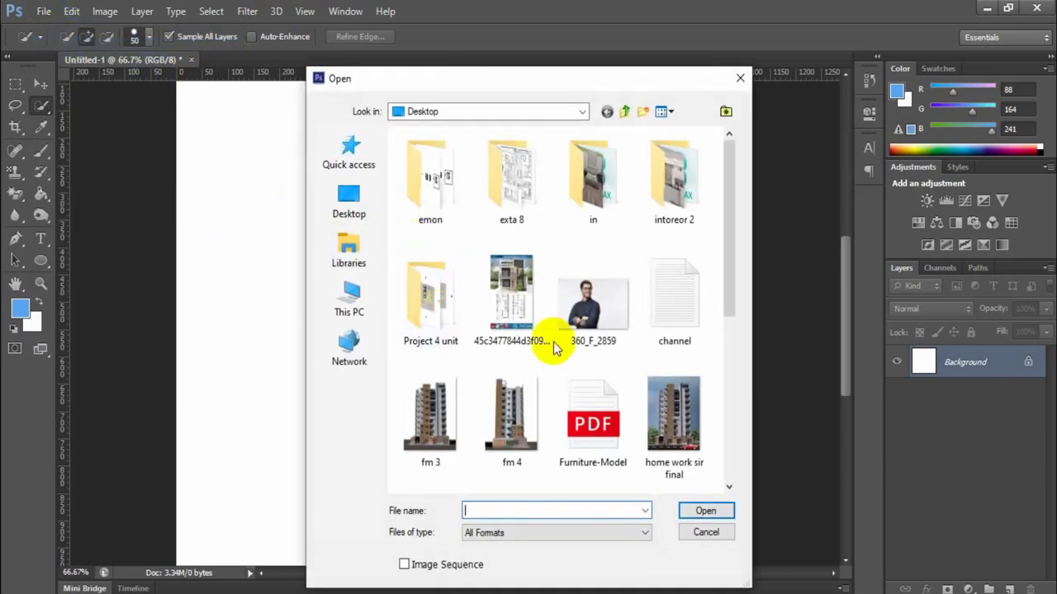
pyautogui.click(590, 306)
pyautogui.click(712, 513)
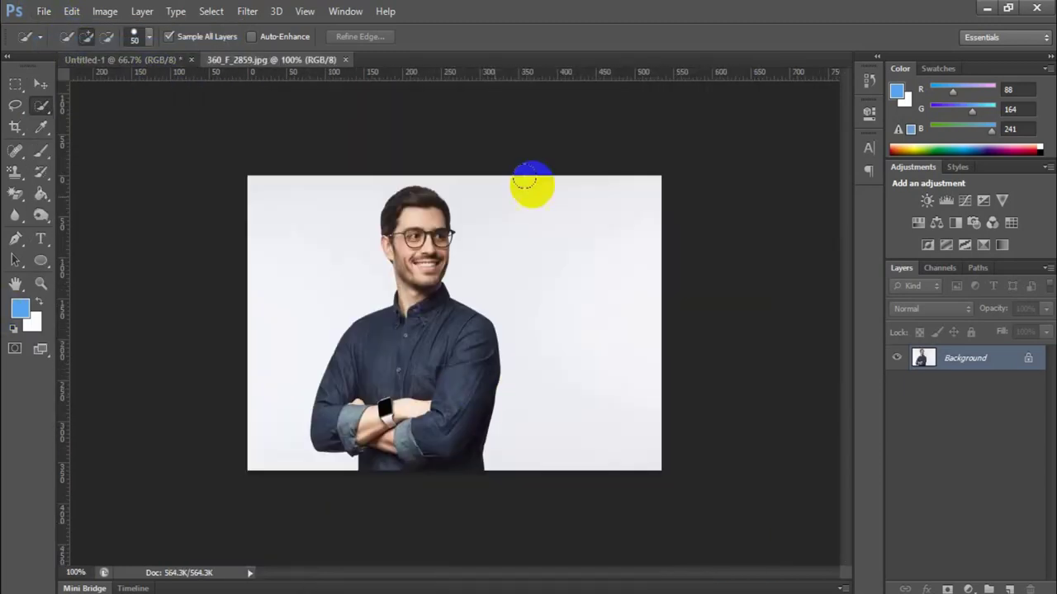
pyautogui.click(40, 283)
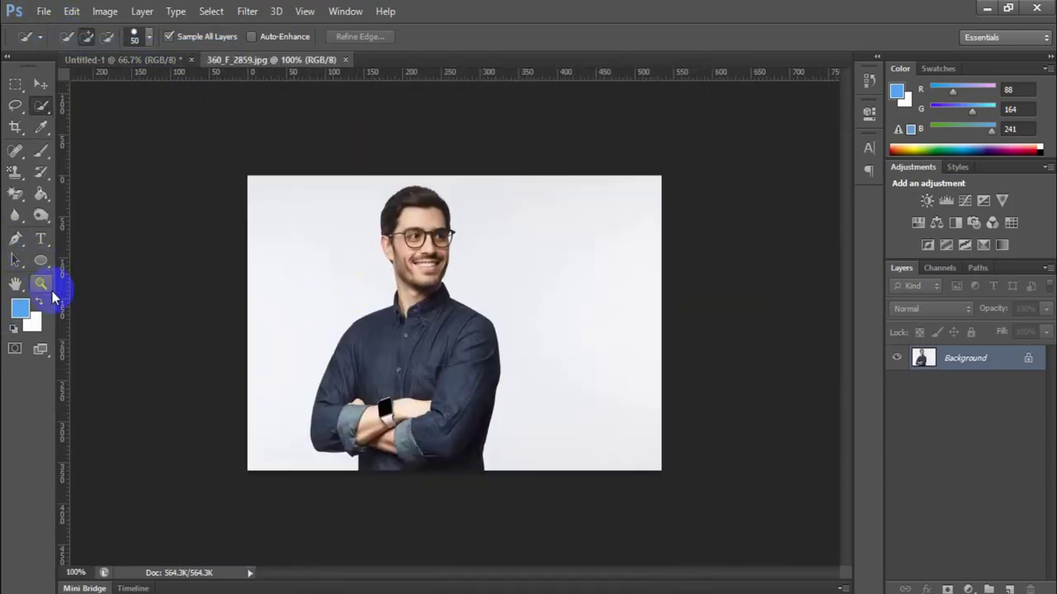
pyautogui.moveTo(483, 347); pyautogui.dragTo(519, 306)
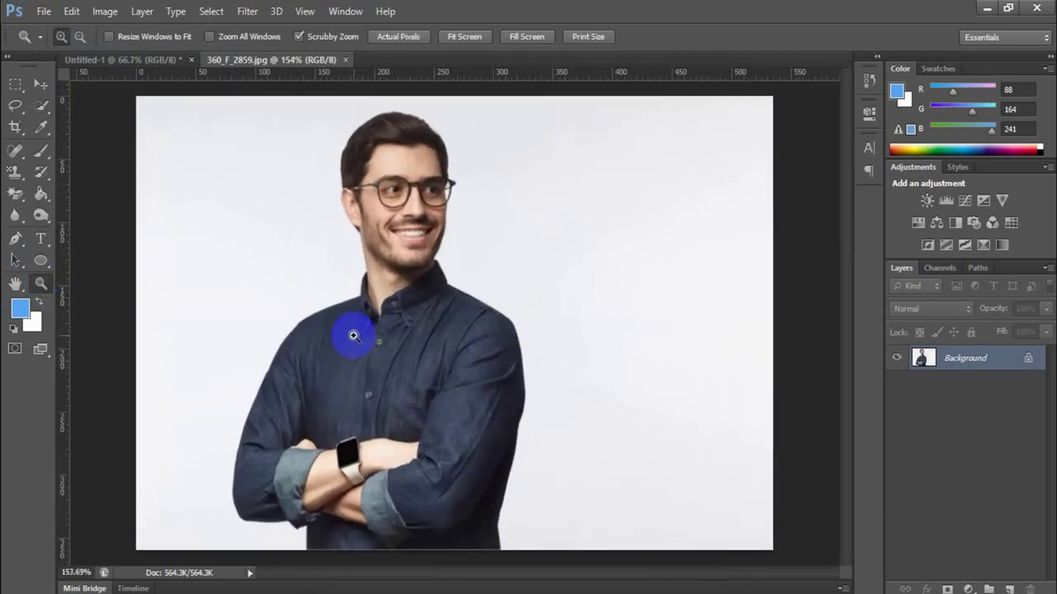
# - Use Quick Selection in Add mode to paint the light background on both sides of the man
pyautogui.click(40, 105)
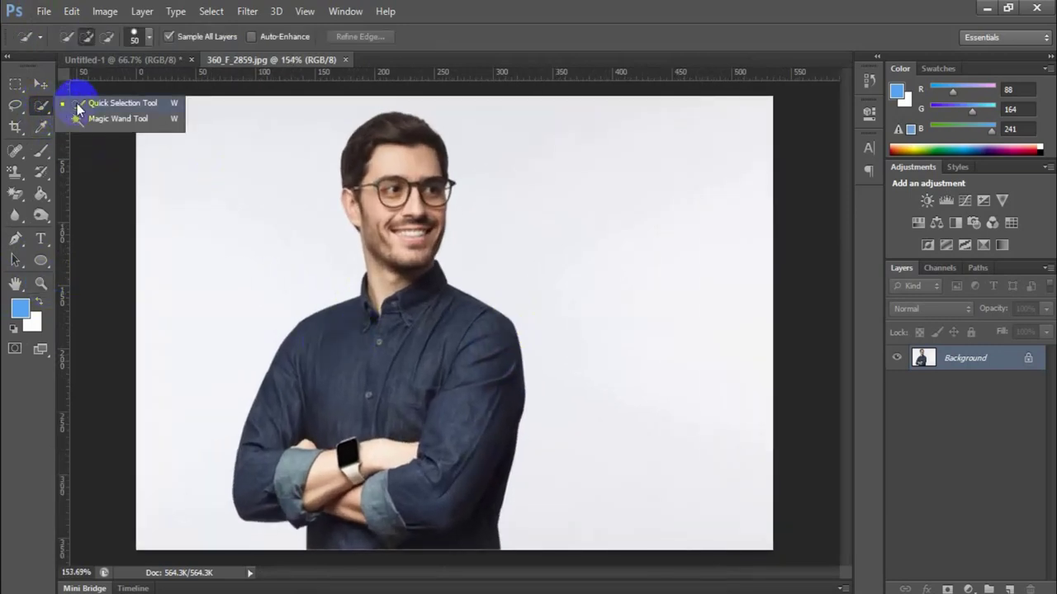
pyautogui.click(78, 107)
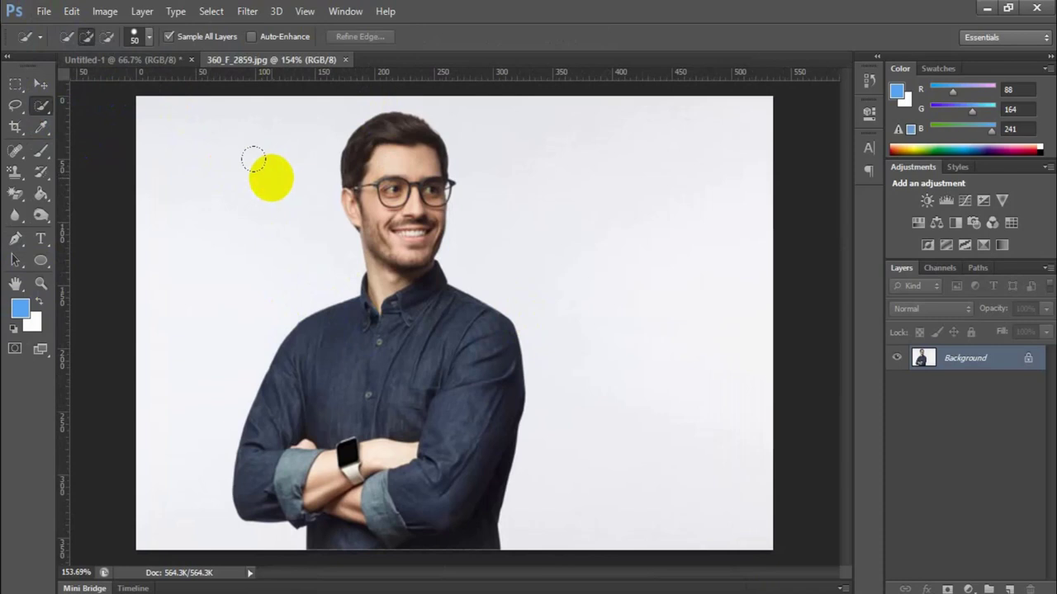
pyautogui.click(87, 37)
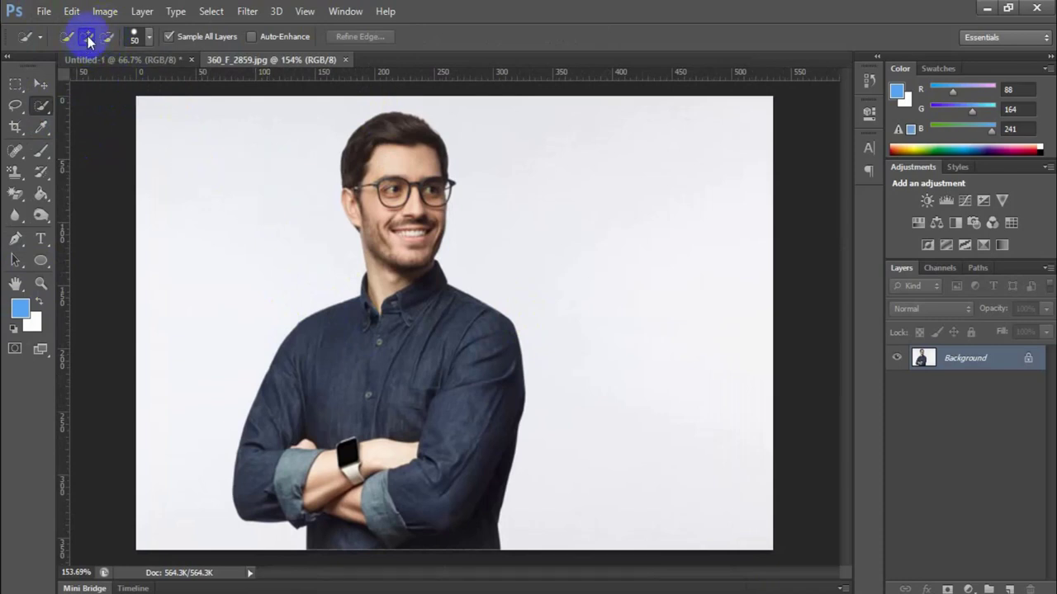
pyautogui.moveTo(196, 280)
pyautogui.mouseDown()
pyautogui.moveTo(204, 239)
pyautogui.moveTo(366, 103)
pyautogui.moveTo(393, 97)
pyautogui.mouseUp()
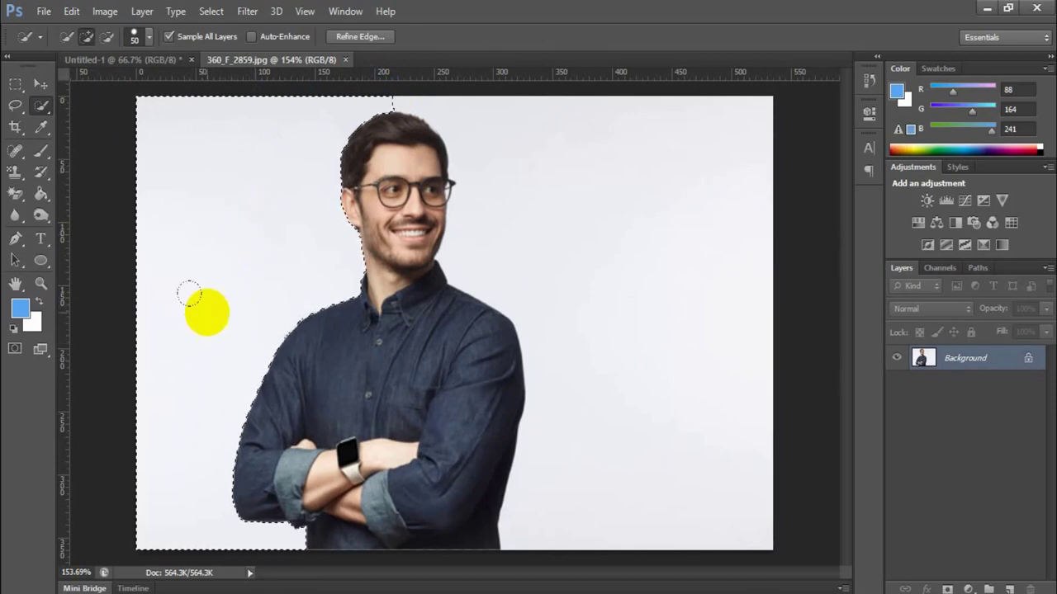
pyautogui.click(593, 101)
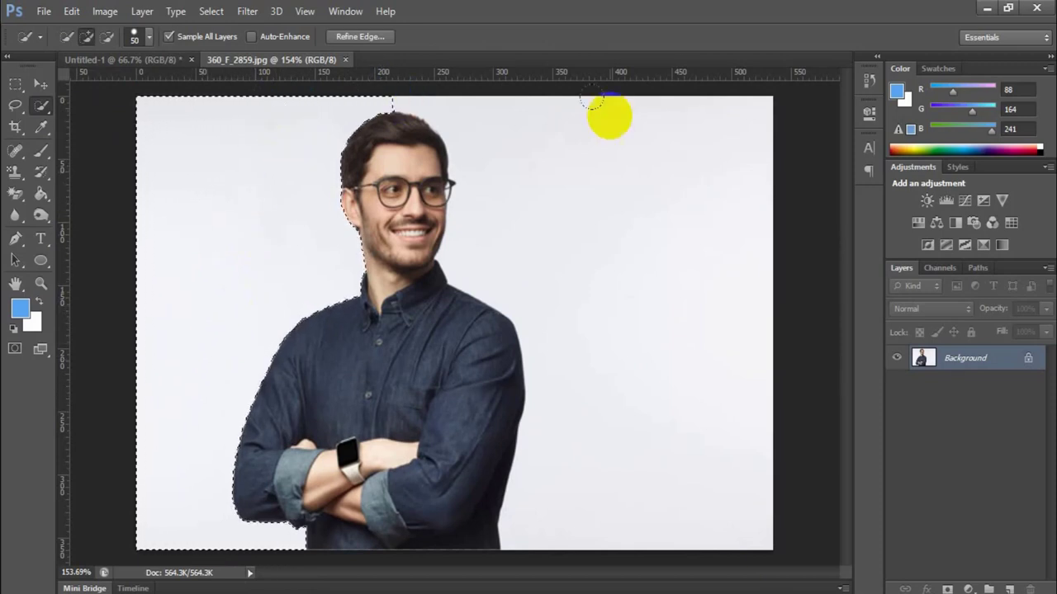
pyautogui.moveTo(597, 330); pyautogui.dragTo(596, 258)
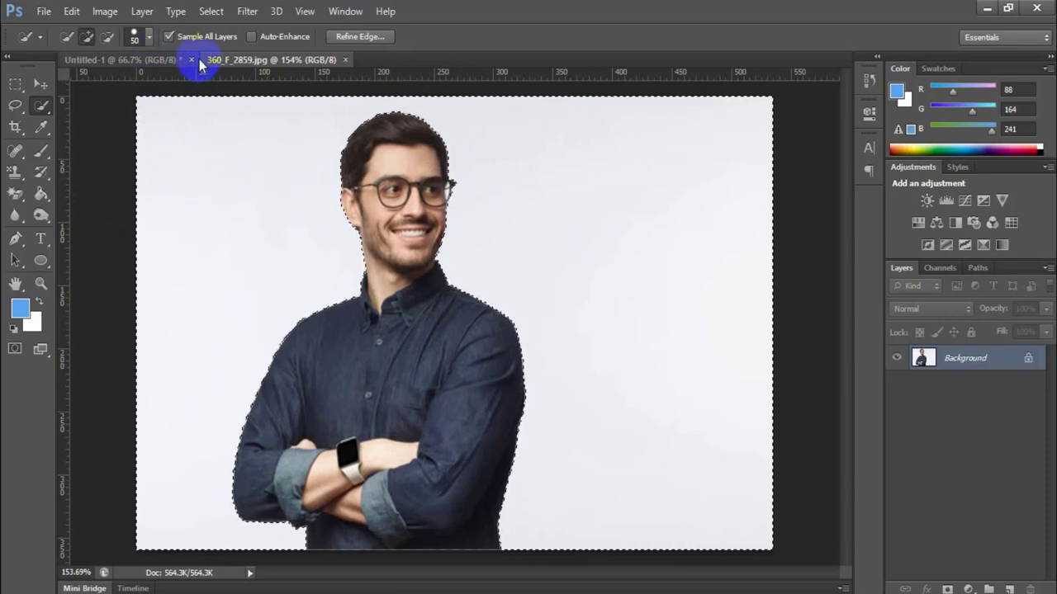
pyautogui.click(351, 132)
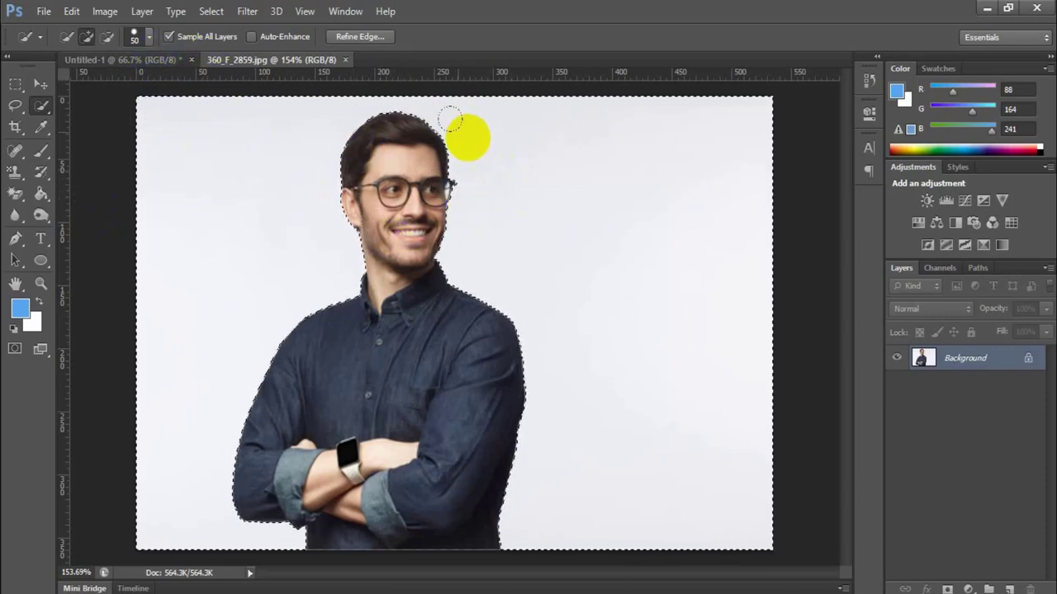
pyautogui.click(364, 263)
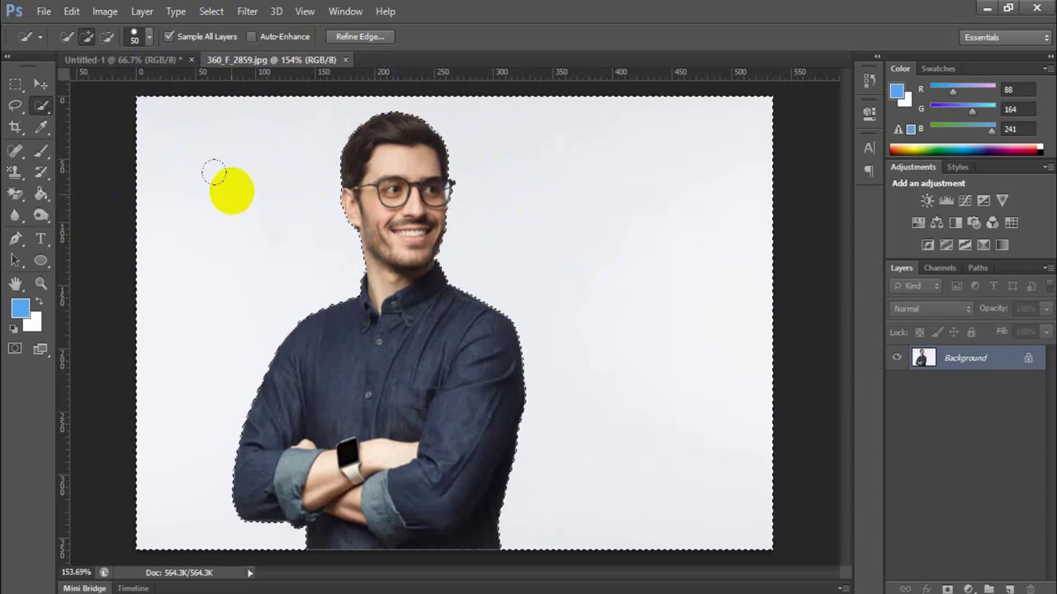
pyautogui.click(228, 44)
pyautogui.click(212, 10)
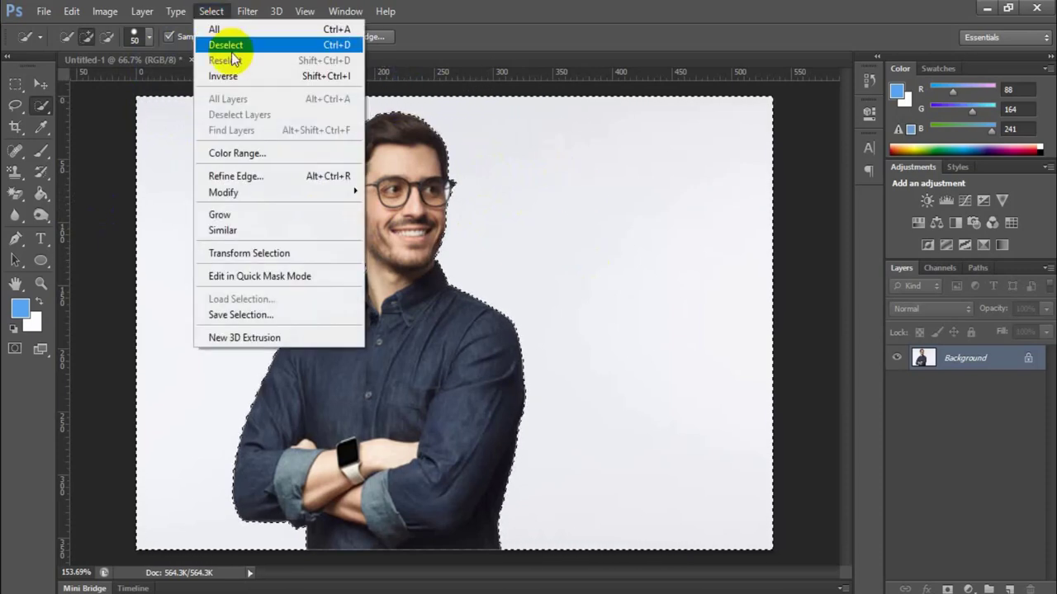
# - Deselect the background, then paint the man's shirt, arms, face and glasses into the selection
pyautogui.click(231, 72)
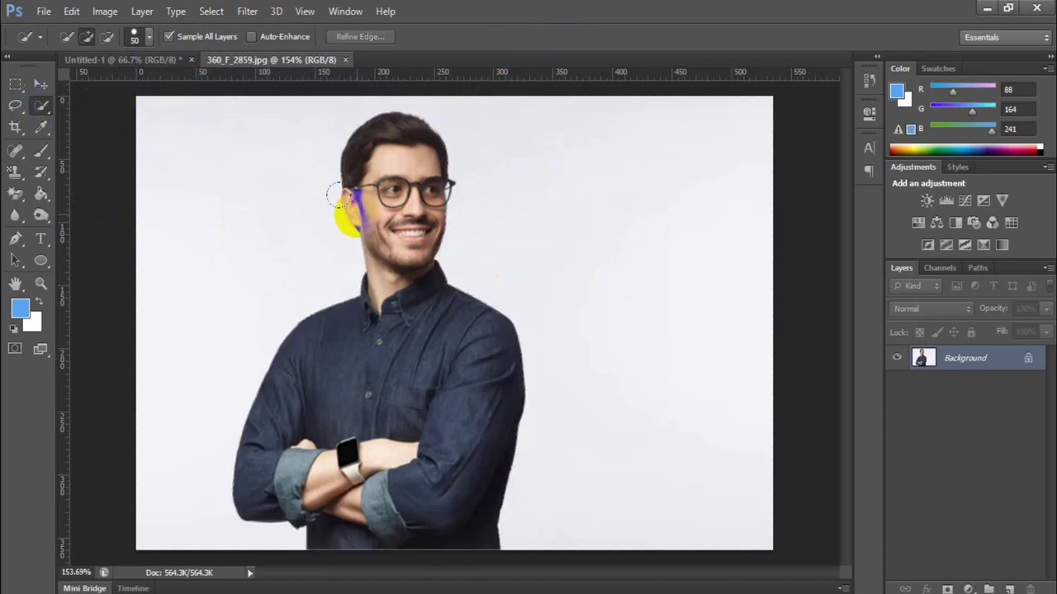
pyautogui.click(405, 446)
pyautogui.moveTo(405, 446)
pyautogui.mouseDown()
pyautogui.moveTo(400, 307)
pyautogui.moveTo(427, 194)
pyautogui.mouseUp()
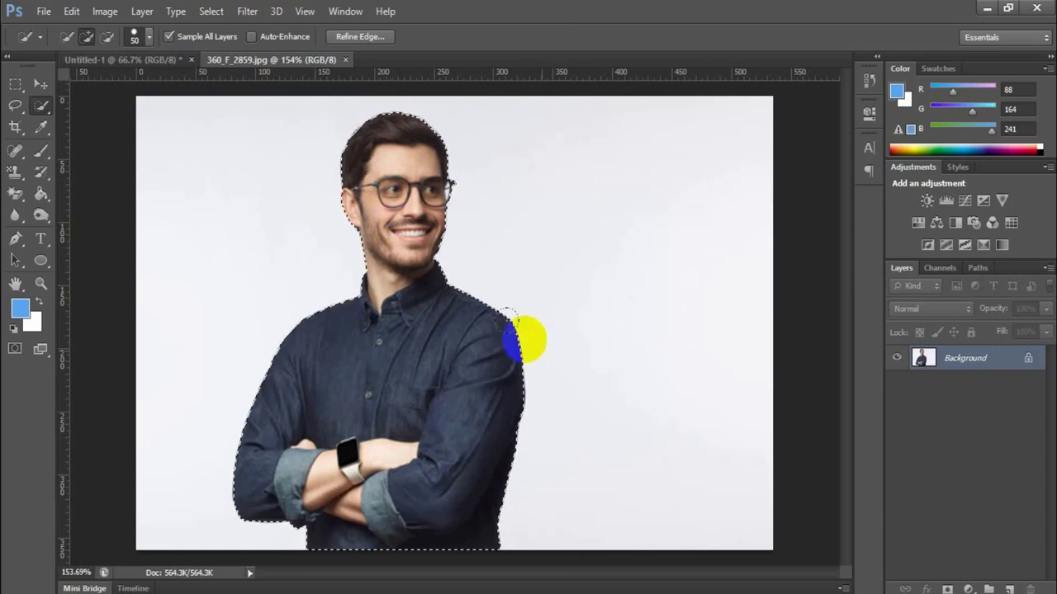
pyautogui.moveTo(505, 319); pyautogui.dragTo(510, 322)
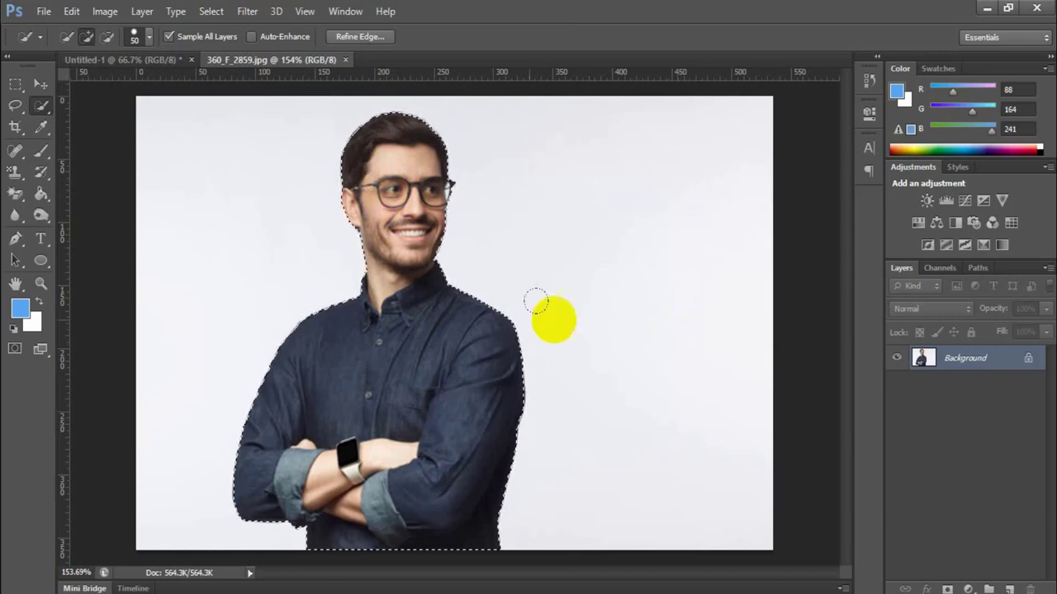
pyautogui.moveTo(923, 355); pyautogui.dragTo(1012, 585)
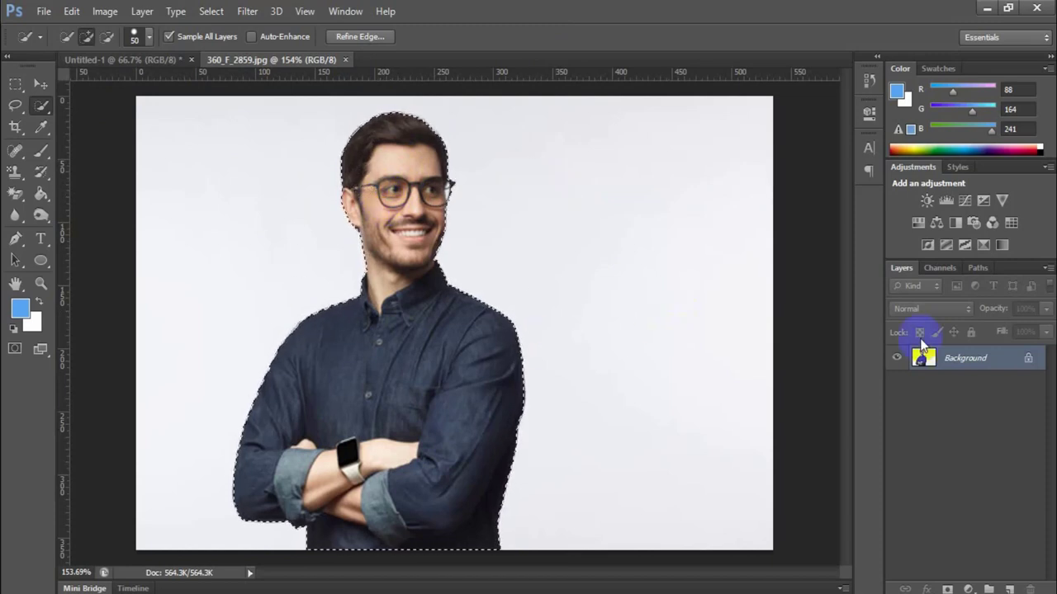
# - Add Layer 1, invert and fill the selection, then undo, deselect and delete Layer 1
pyautogui.click(1009, 586)
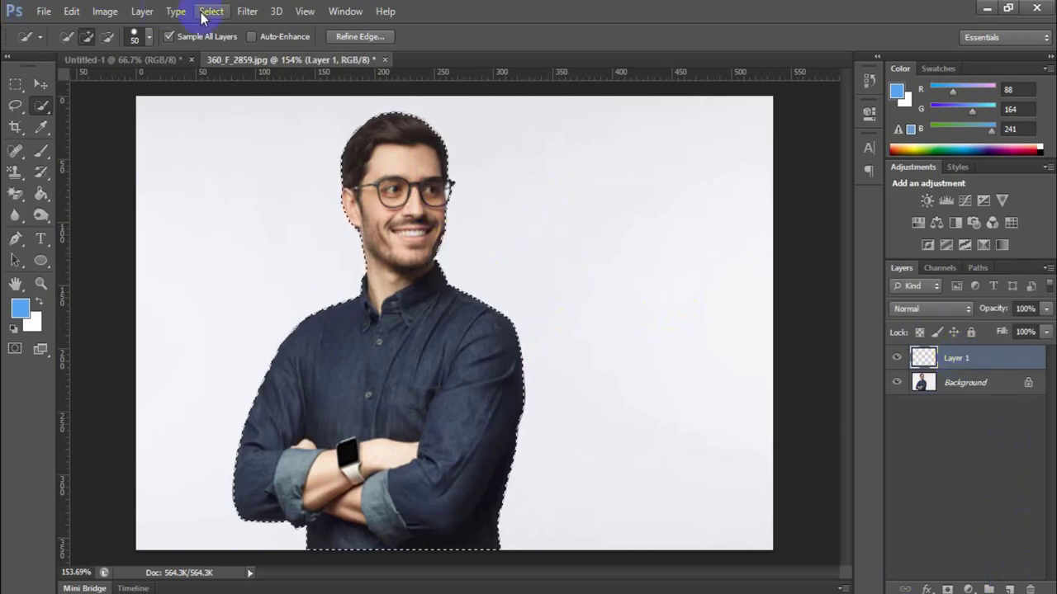
pyautogui.click(217, 14)
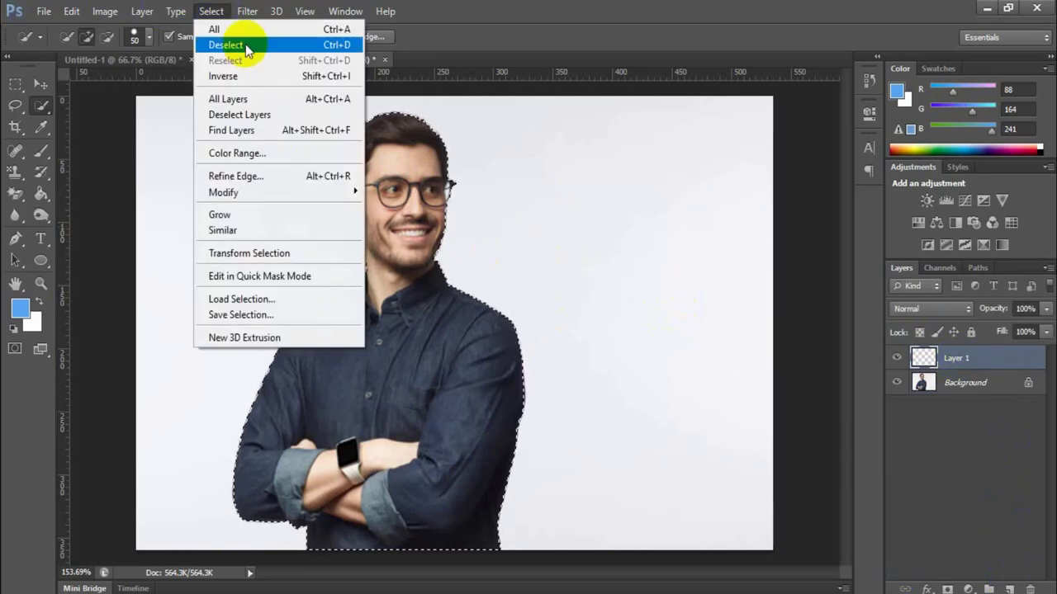
pyautogui.click(249, 76)
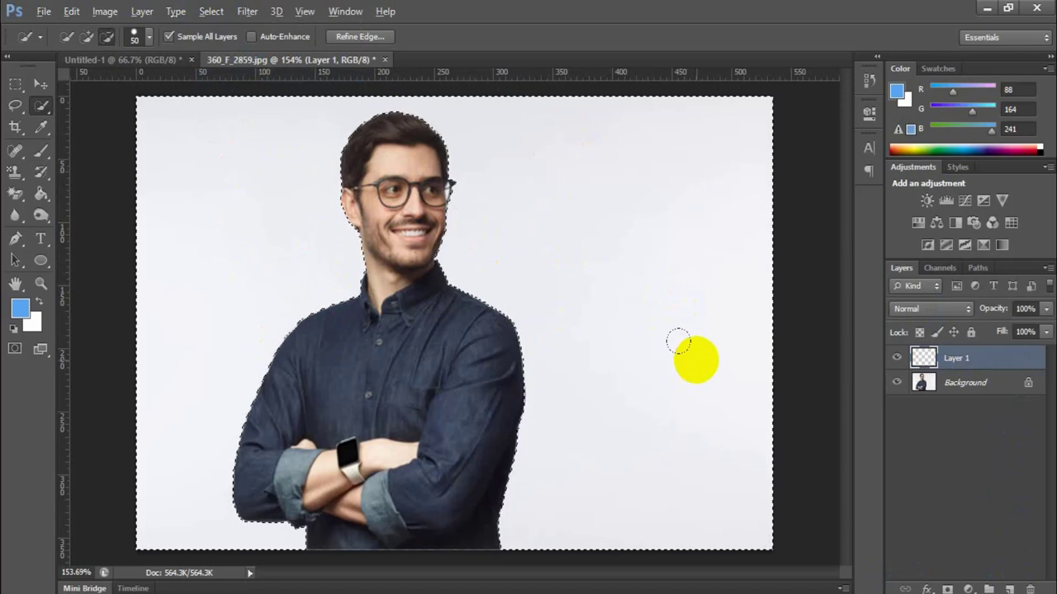
pyautogui.hotkey('alt', 'BackSpace')
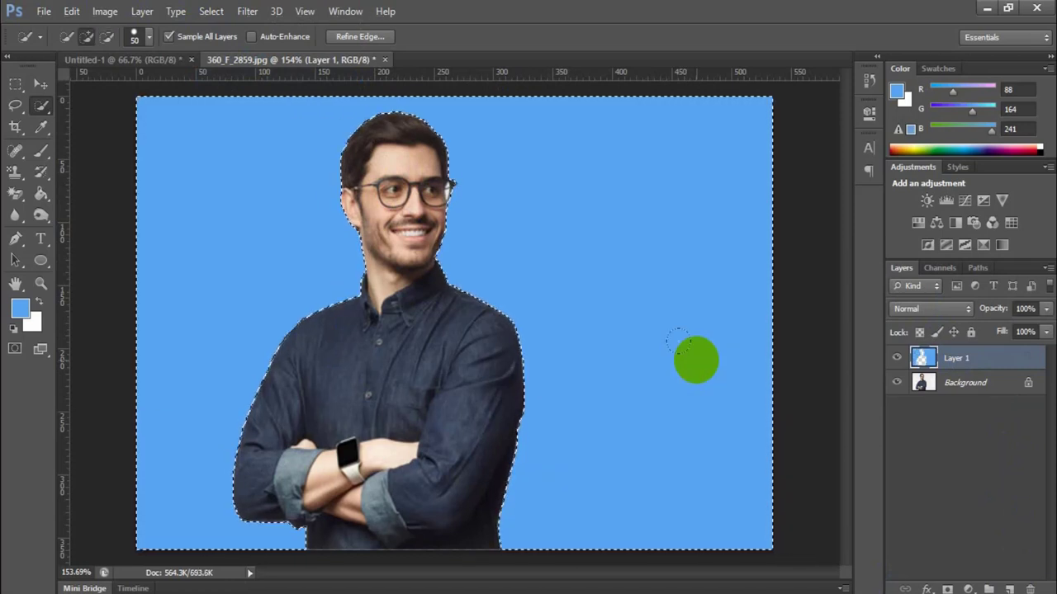
pyautogui.hotkey('ctrl', 'z')
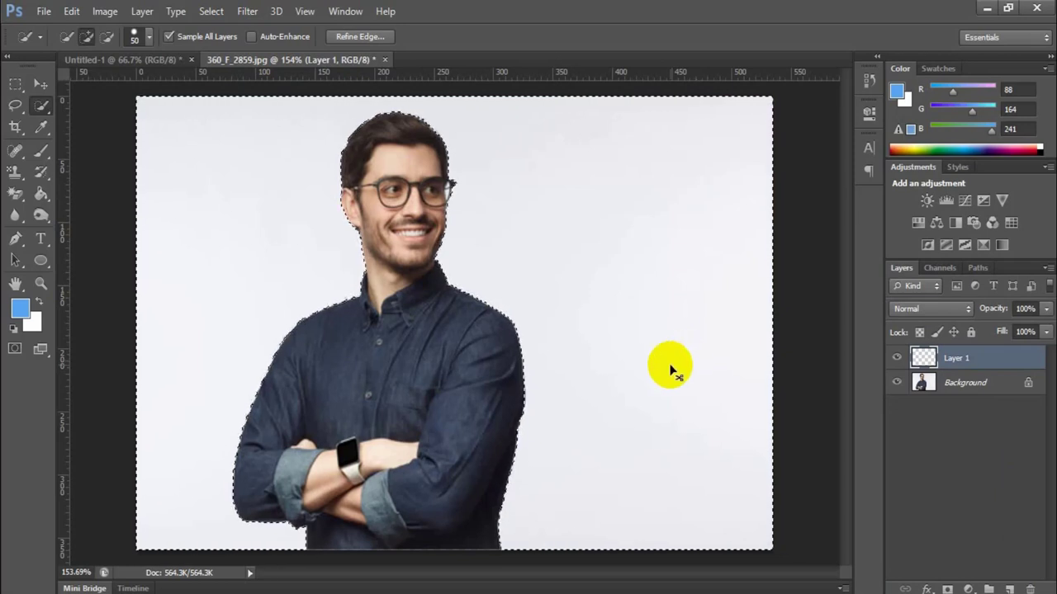
pyautogui.hotkey('ctrl', 'd')
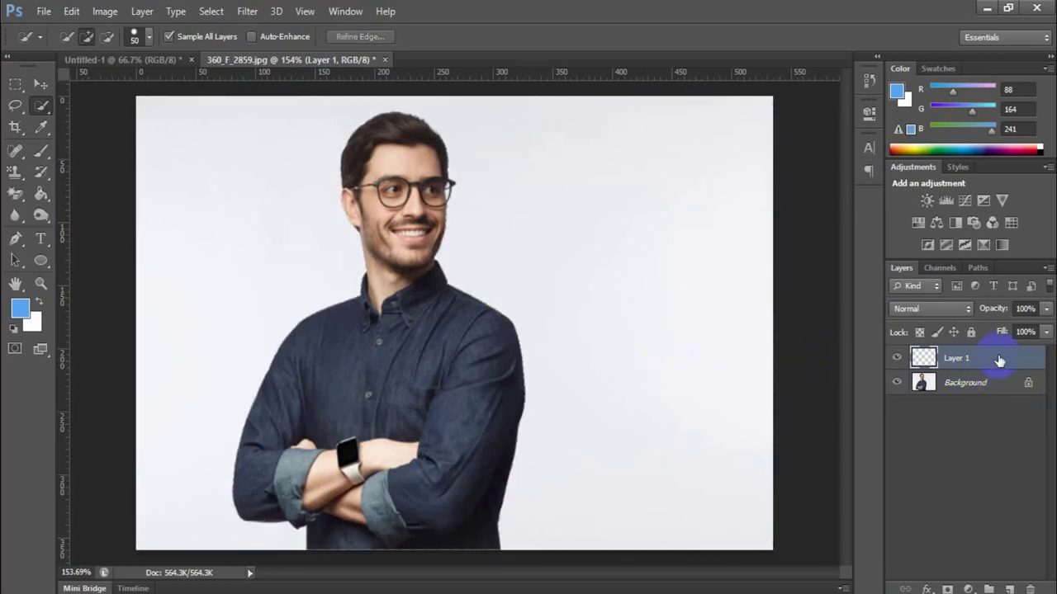
pyautogui.press('Delete')
pyautogui.moveTo(38, 115); pyautogui.dragTo(132, 103)
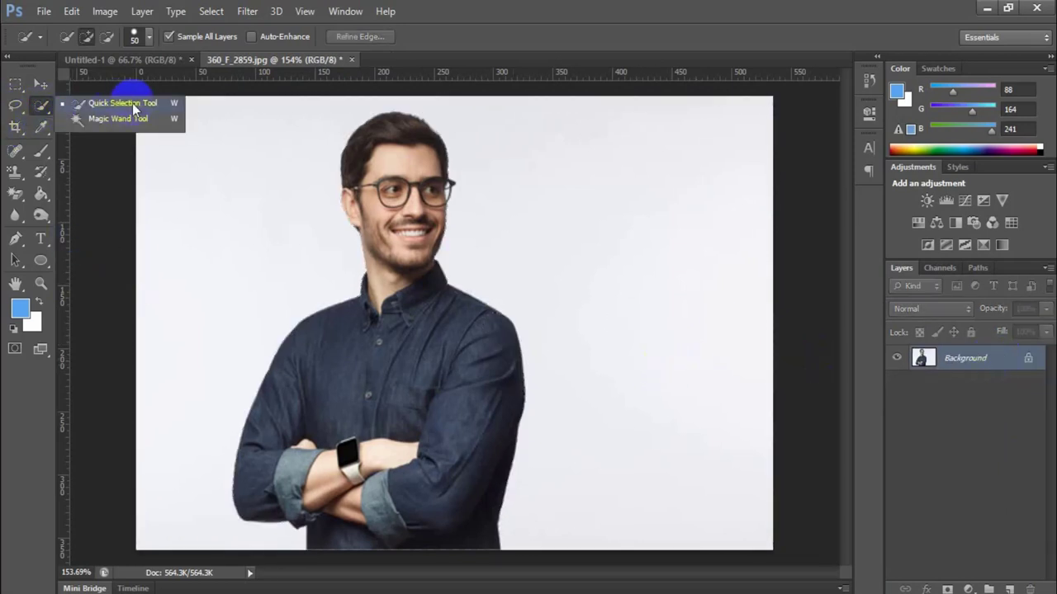
pyautogui.click(132, 105)
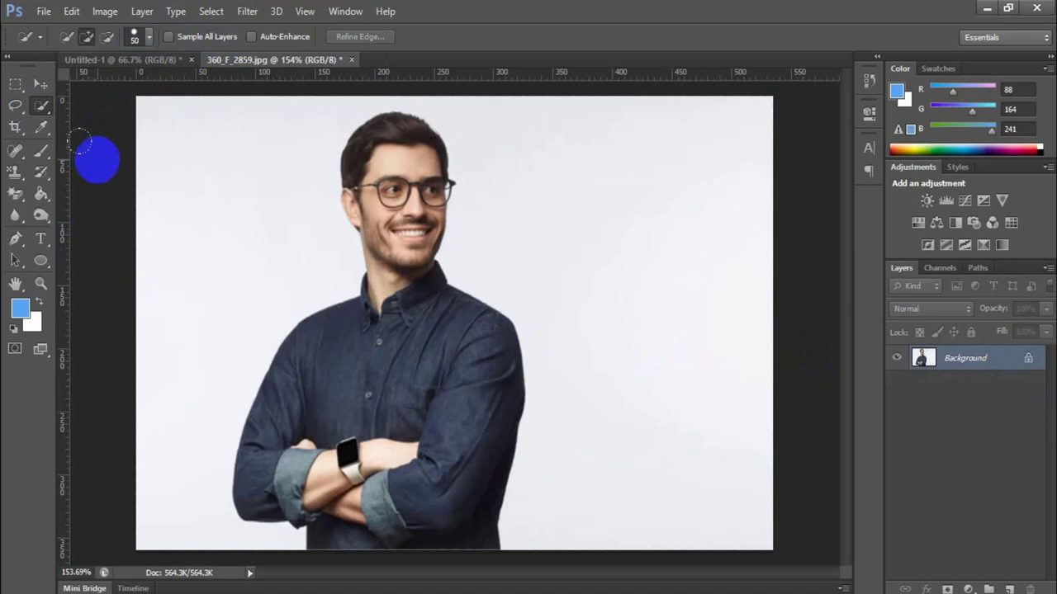
pyautogui.click(171, 37)
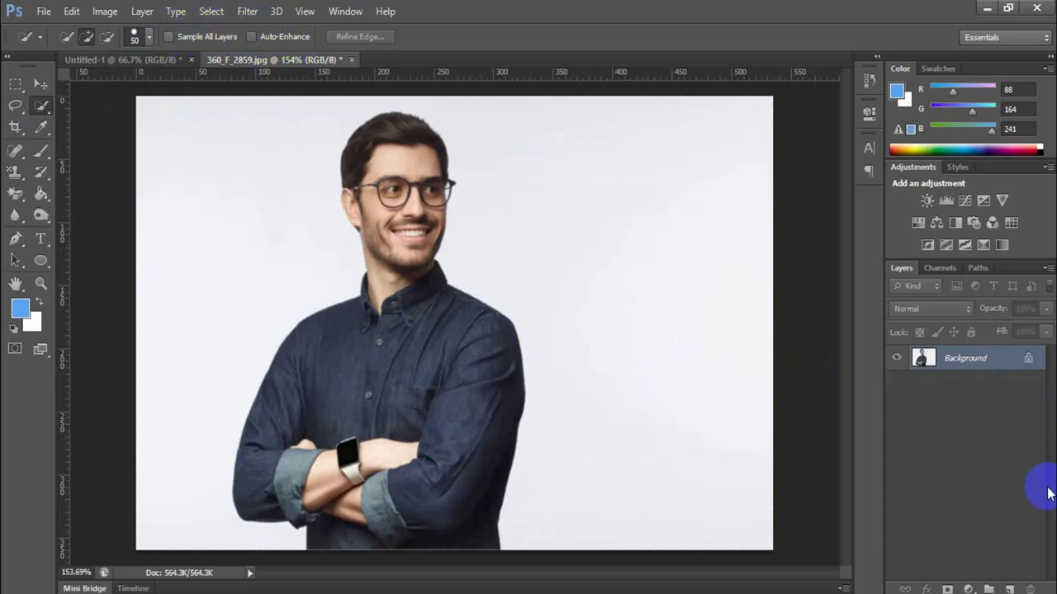
pyautogui.click(1010, 588)
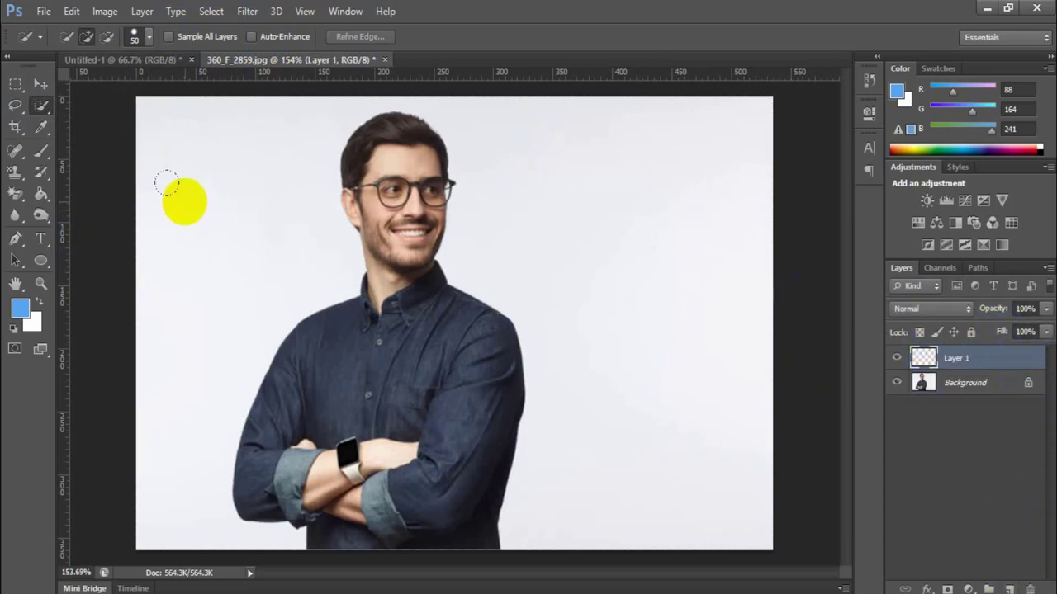
pyautogui.moveTo(184, 201); pyautogui.dragTo(237, 206)
pyautogui.click(542, 271)
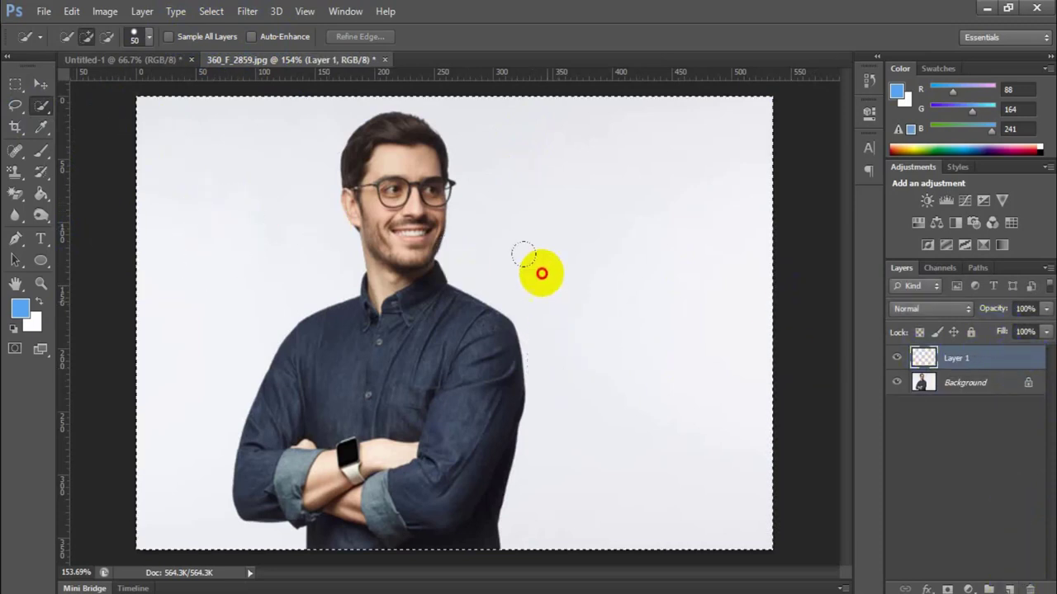
pyautogui.moveTo(353, 377)
pyautogui.mouseDown()
pyautogui.moveTo(395, 277)
pyautogui.moveTo(408, 406)
pyautogui.mouseUp()
pyautogui.click(1010, 362)
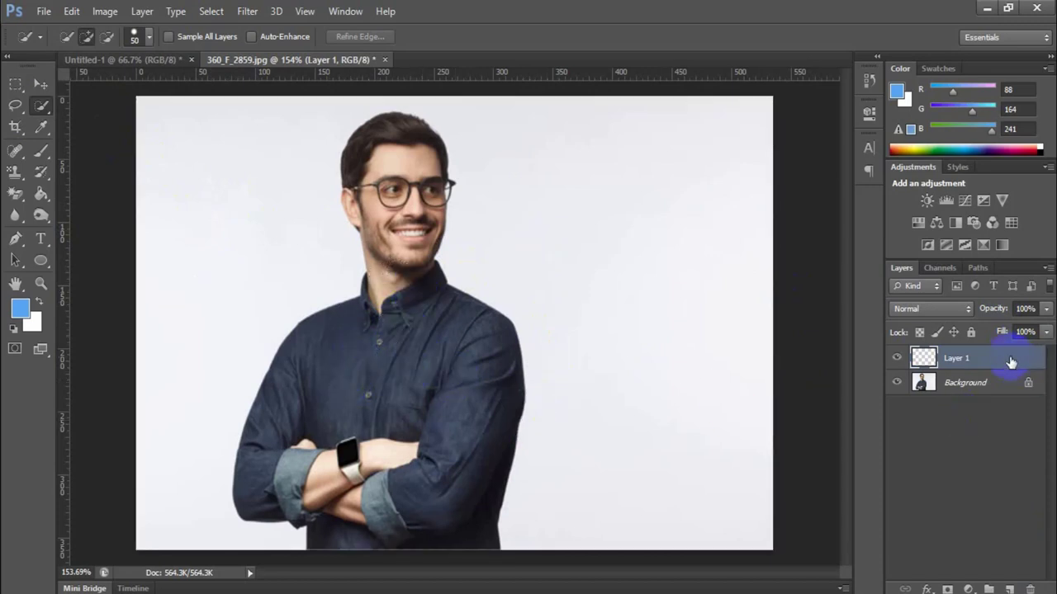
pyautogui.press('Delete')
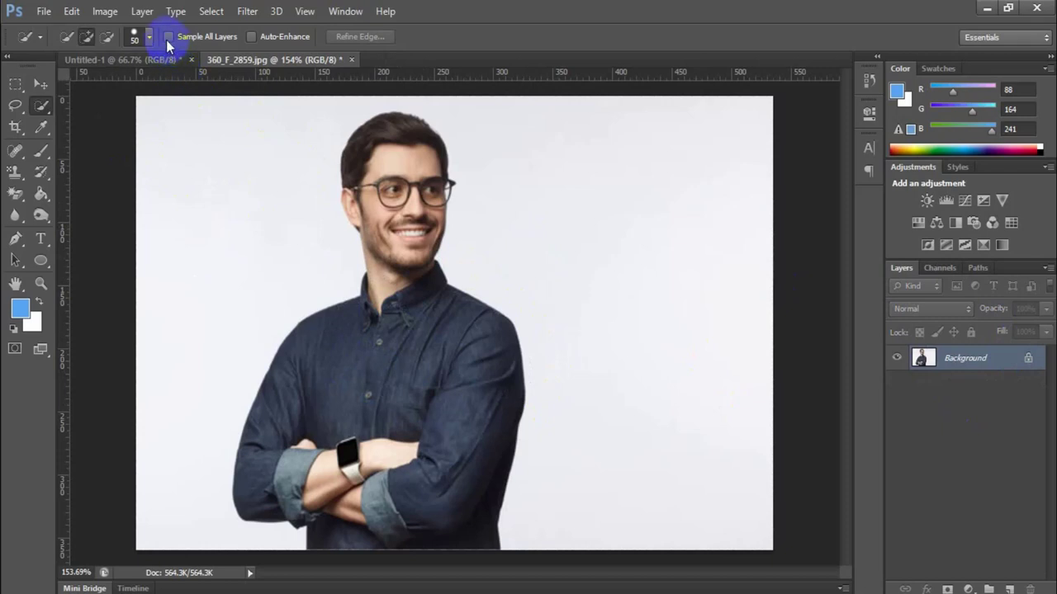
# - Enable Sample All Layers, brush-select the background on a temporary Layer 1, then delete it
pyautogui.click(170, 38)
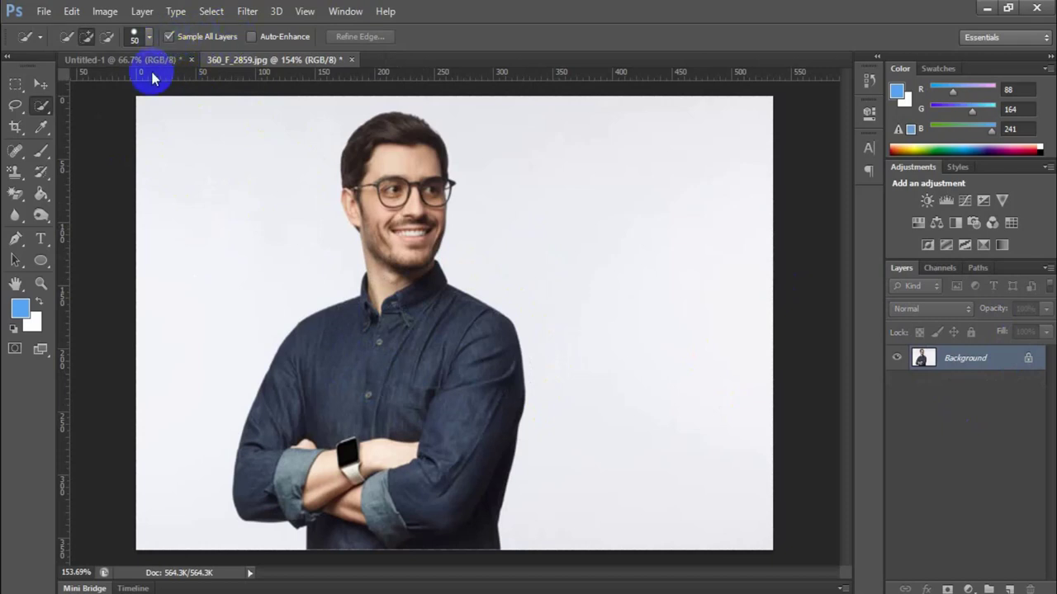
pyautogui.click(1011, 588)
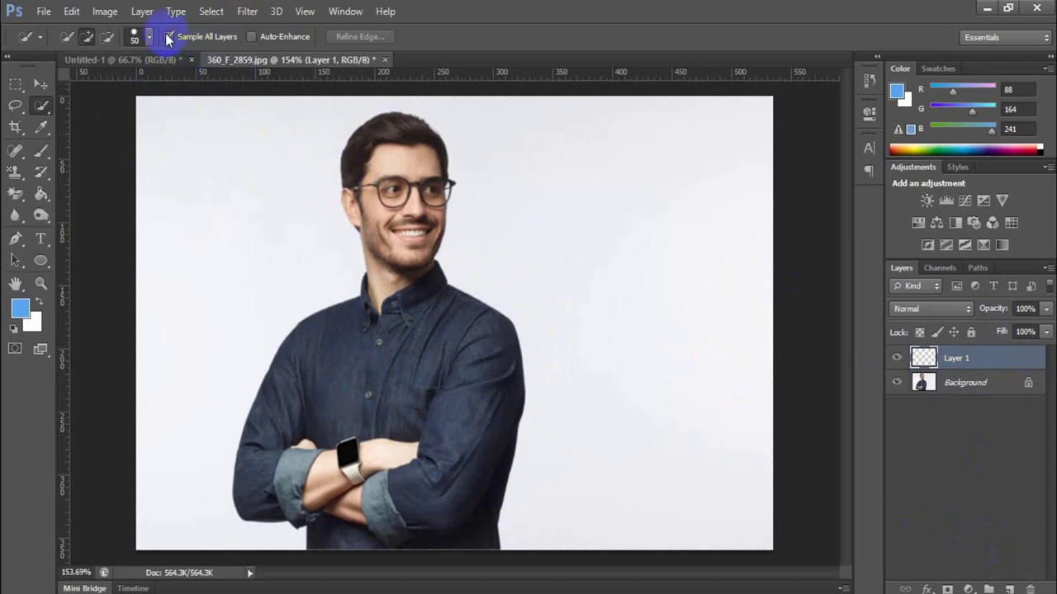
pyautogui.moveTo(236, 188); pyautogui.dragTo(202, 265)
pyautogui.moveTo(620, 318); pyautogui.dragTo(616, 287)
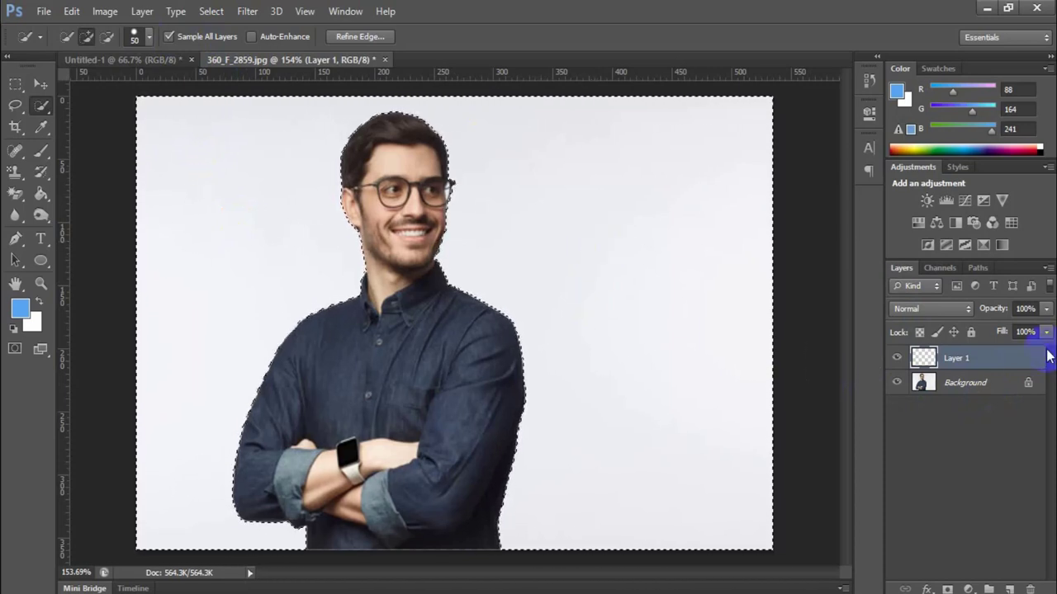
pyautogui.click(1008, 364)
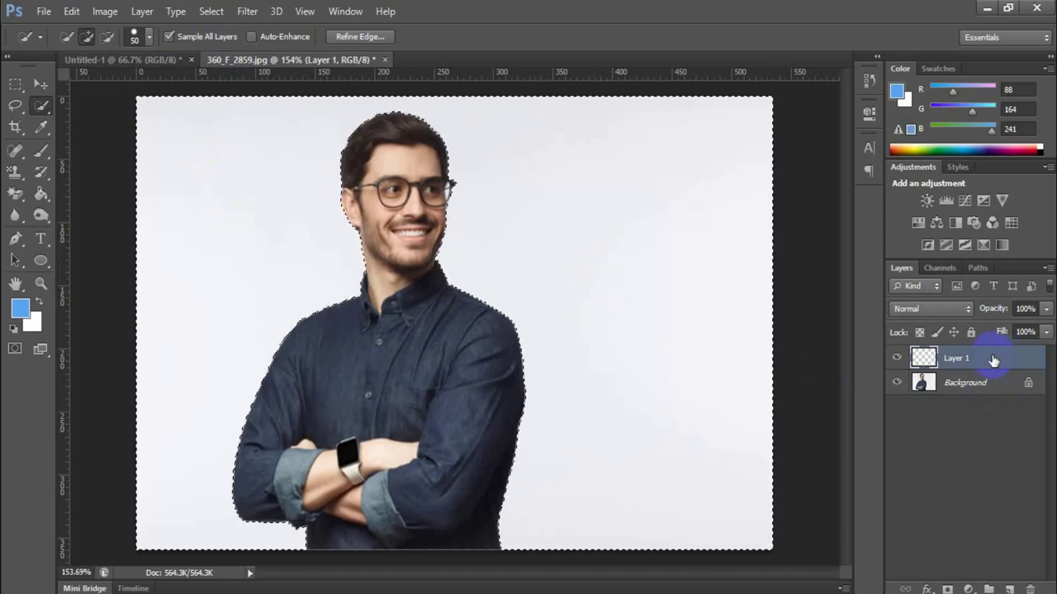
pyautogui.press('Delete')
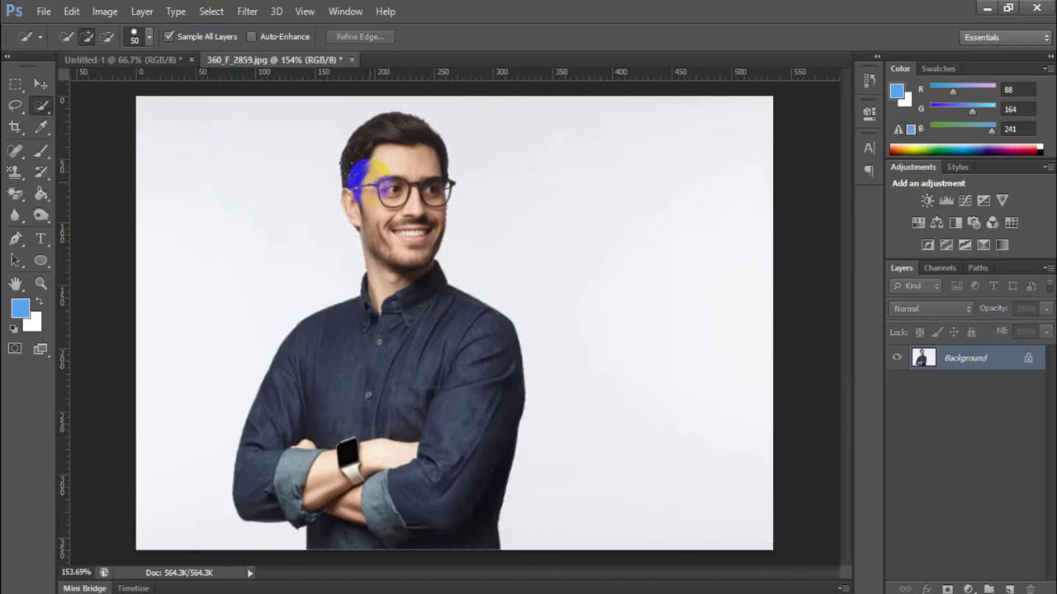
pyautogui.click(42, 127)
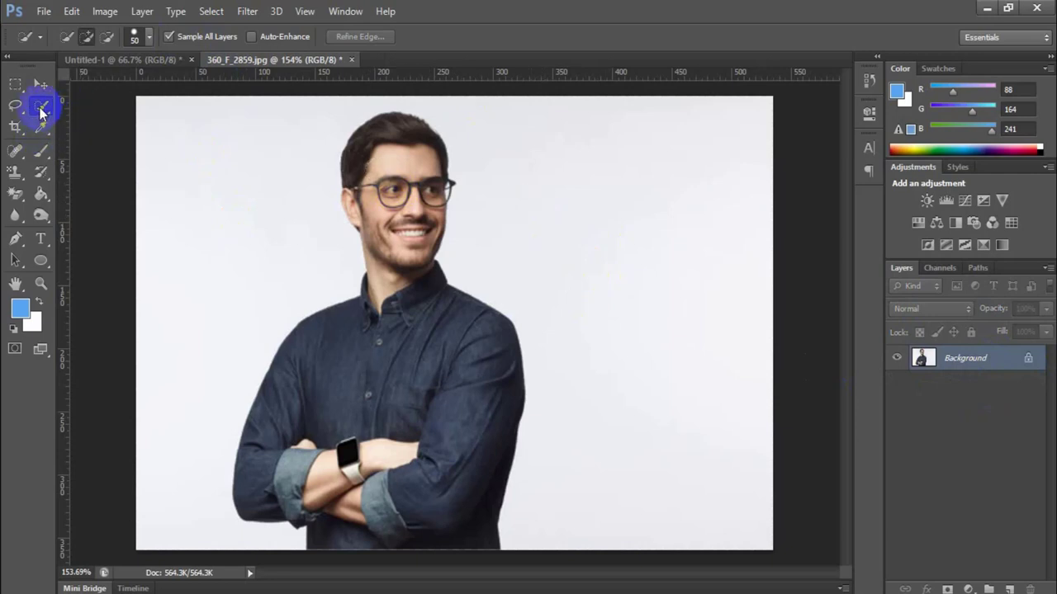
# - Switch to the Magic Wand Tool, test-select the background, then deselect
pyautogui.rightClick(41, 111)
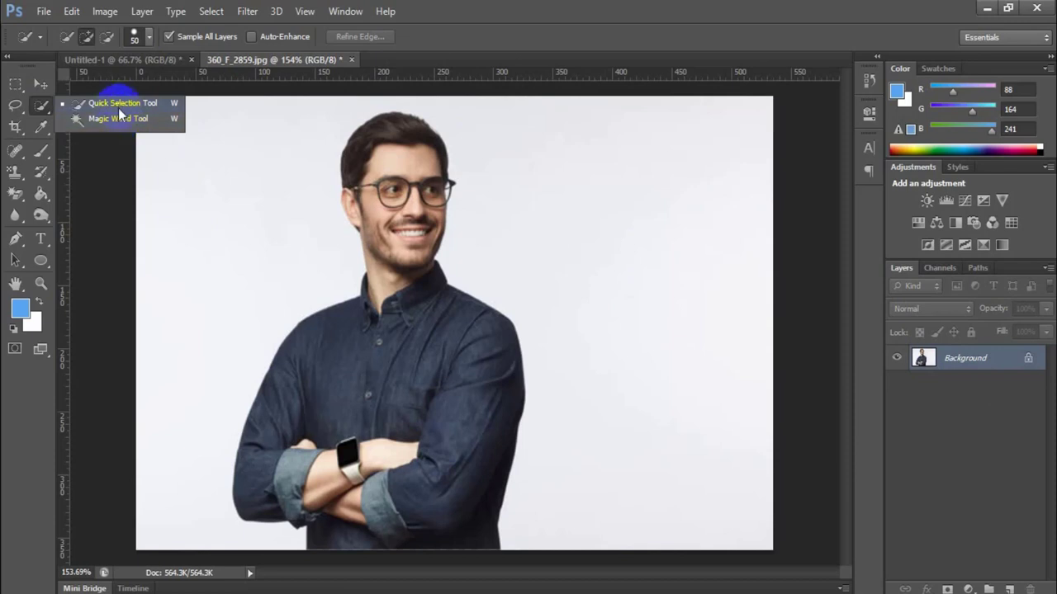
pyautogui.click(111, 118)
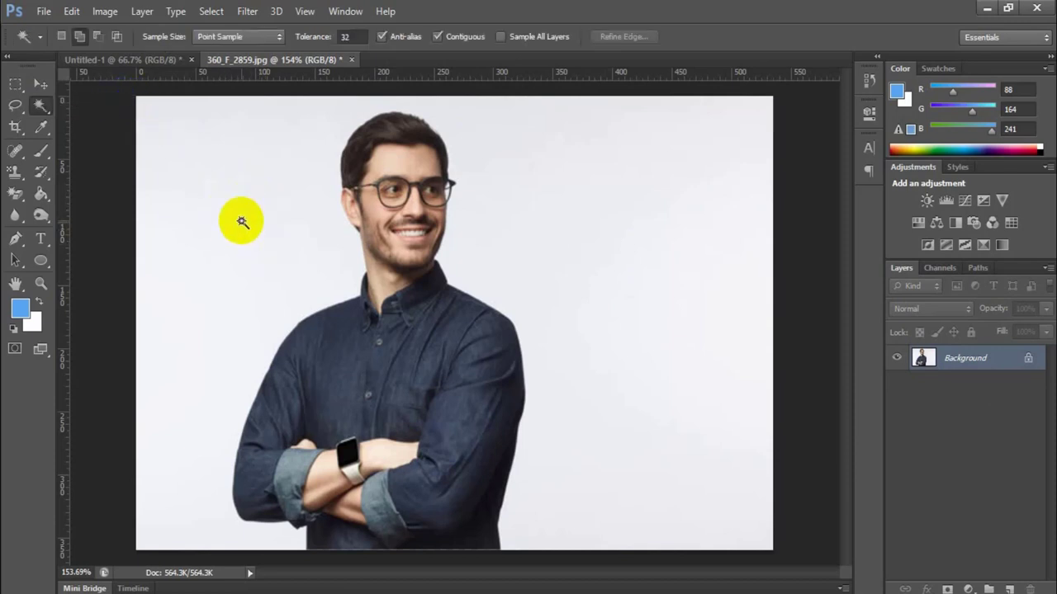
pyautogui.click(246, 213)
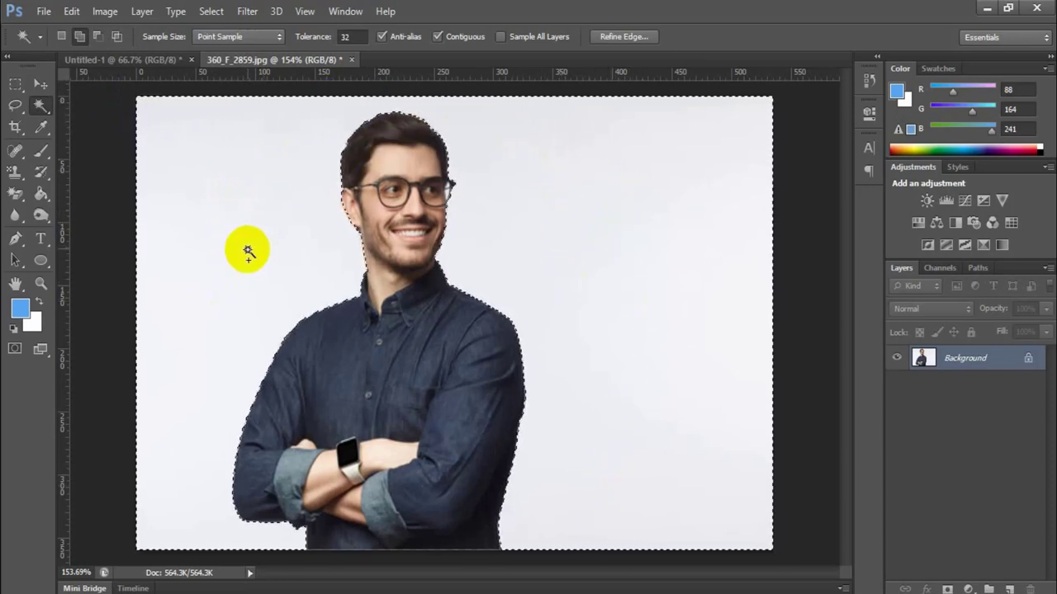
pyautogui.click(350, 37)
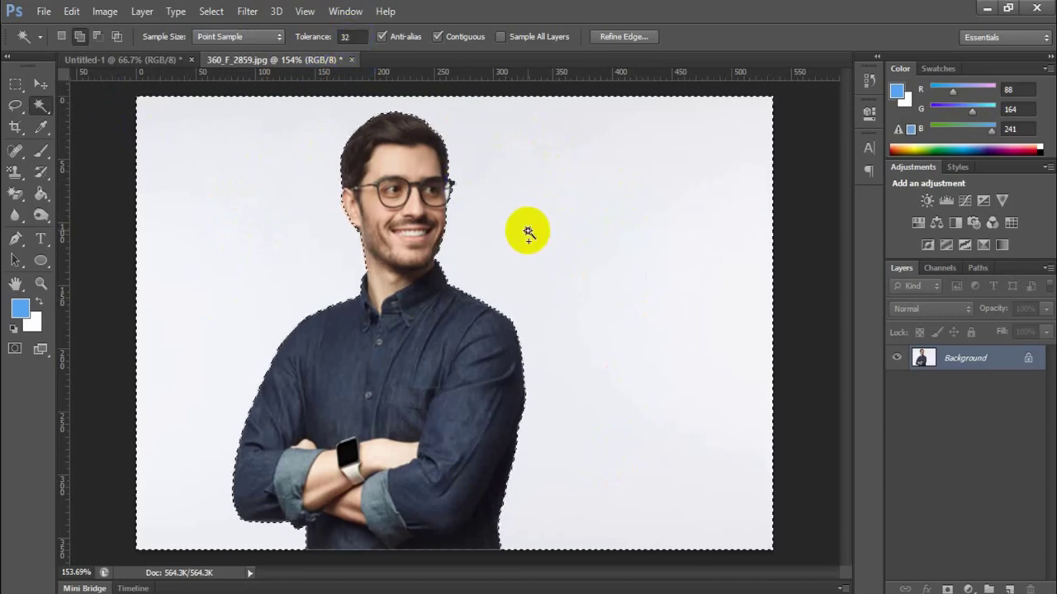
pyautogui.hotkey('ctrl', 'd')
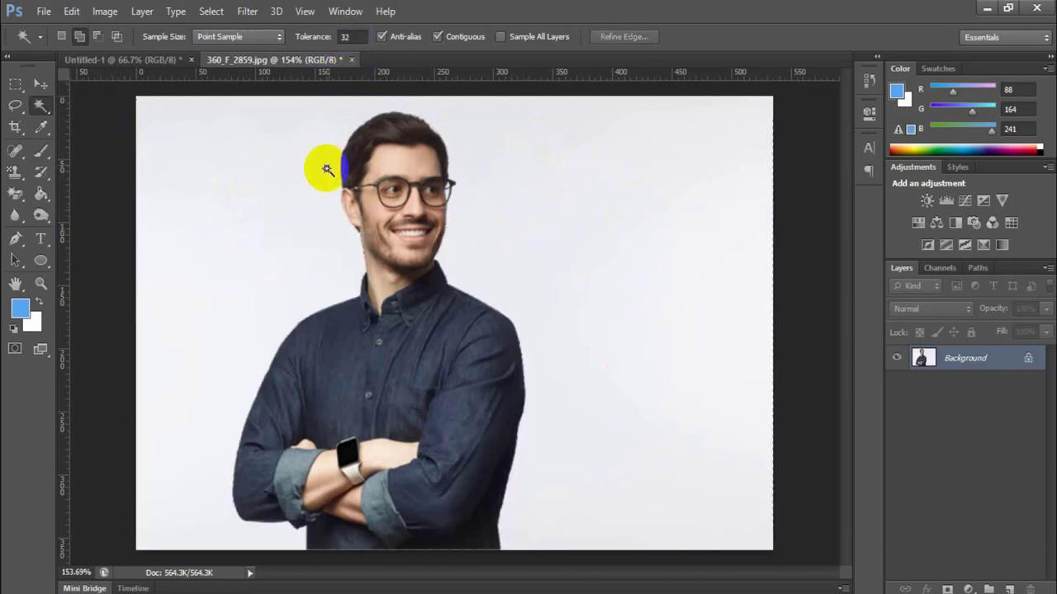
# - Try the background at Tolerance 5, then reselect it at Tolerance 32
pyautogui.click(329, 40)
pyautogui.write('5')
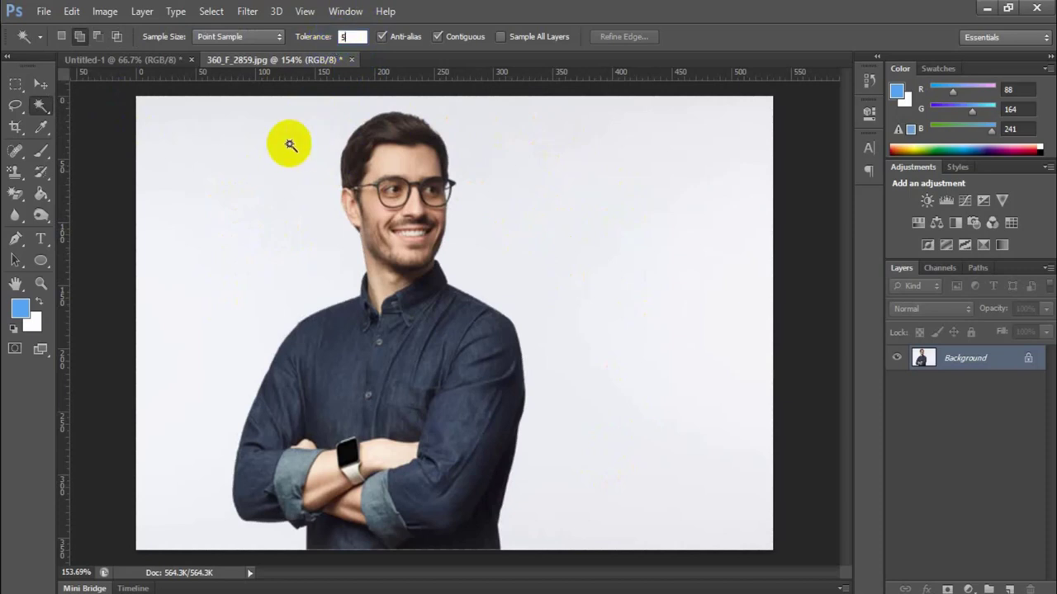
pyautogui.click(230, 139)
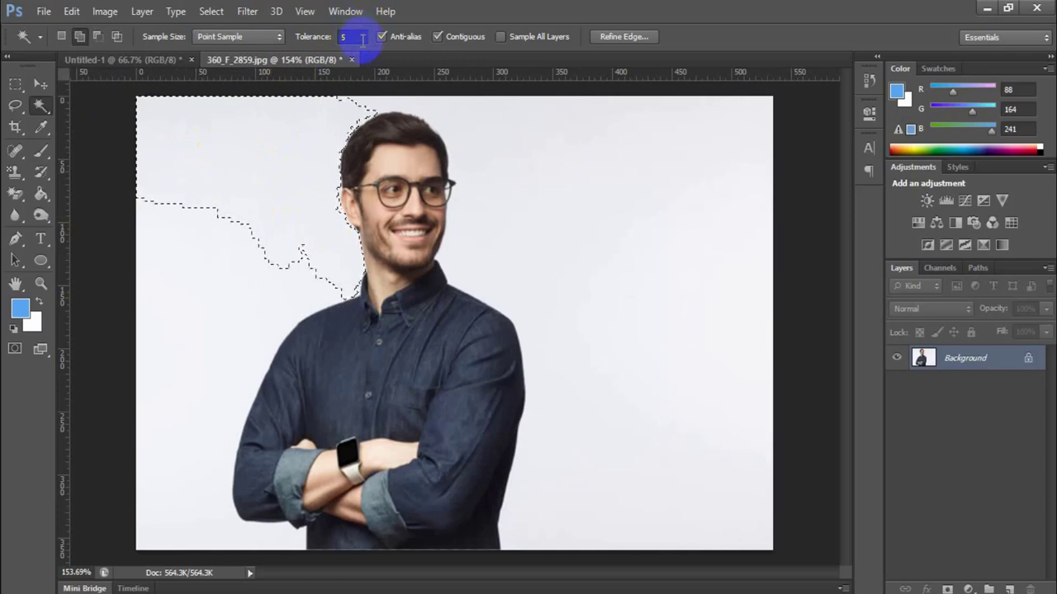
pyautogui.click(299, 36)
pyautogui.write('30')
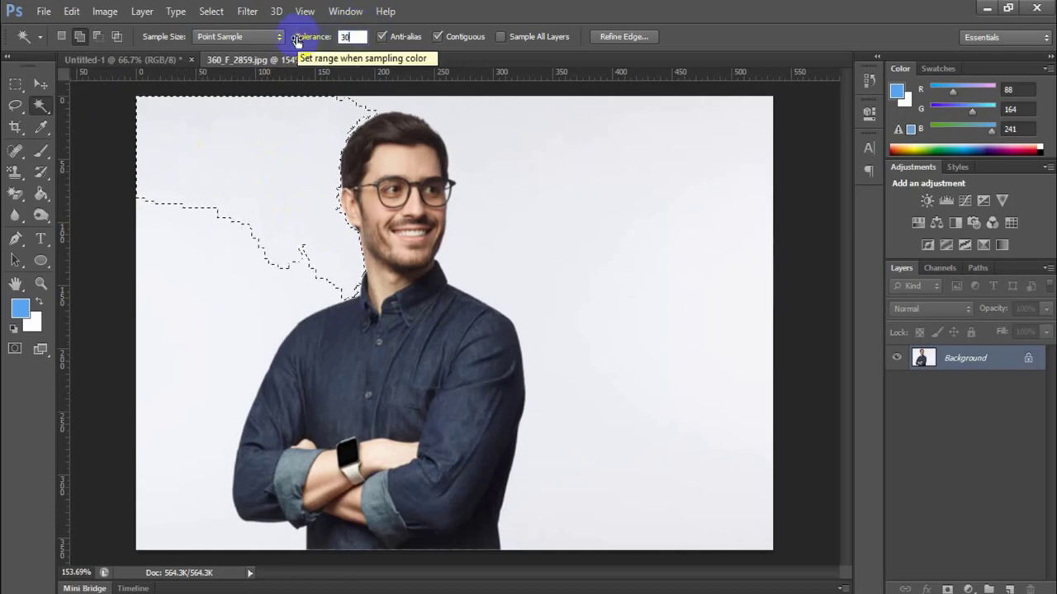
pyautogui.write('2')
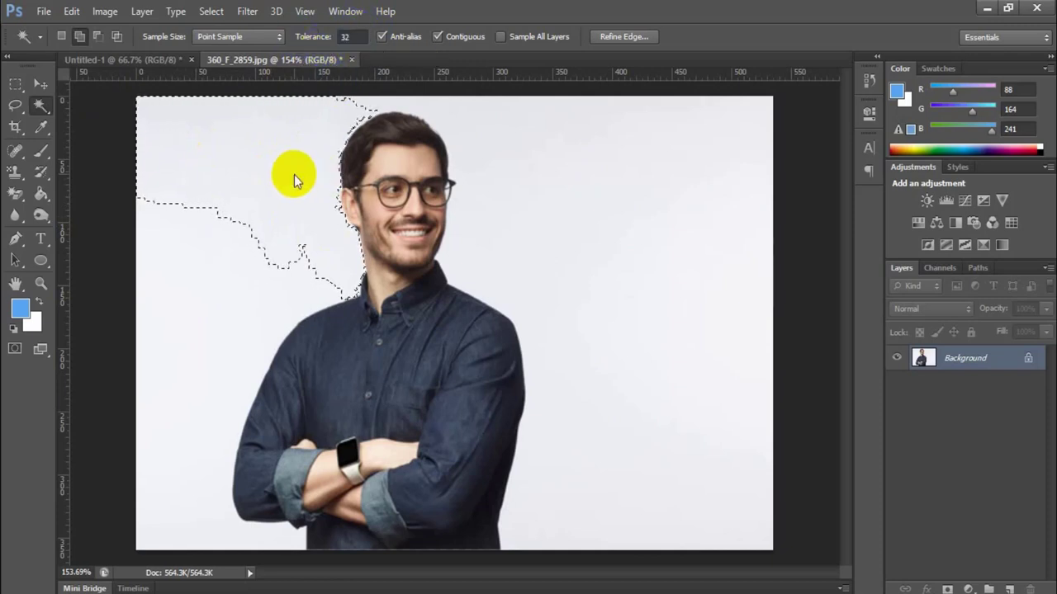
pyautogui.click(285, 132)
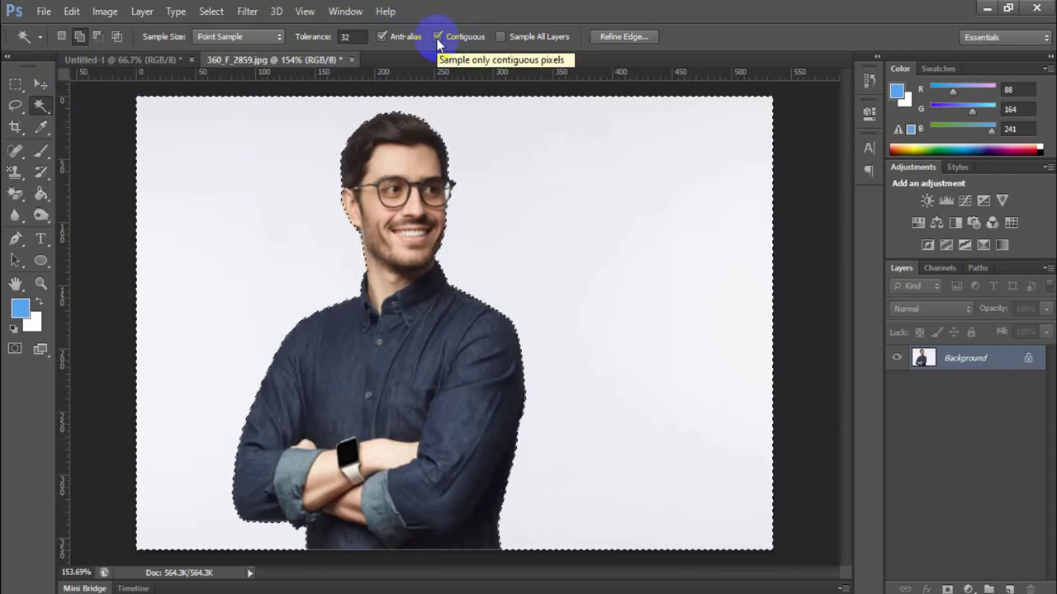
# - Trial-select the man's forehead and face with the wand, turn Contiguous off, and deselect
pyautogui.click(408, 169)
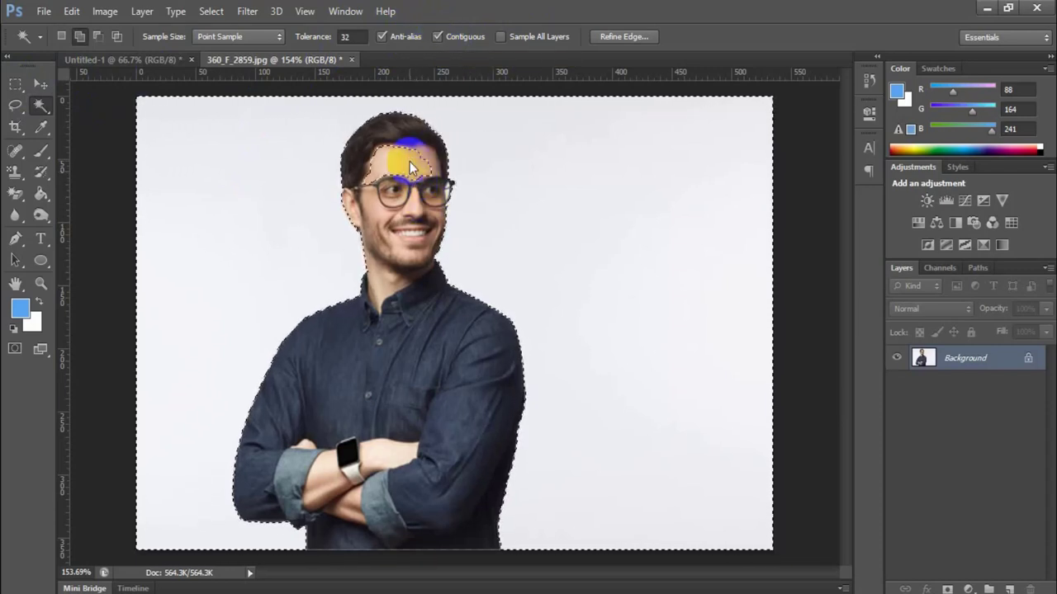
pyautogui.click(407, 213)
pyautogui.click(406, 238)
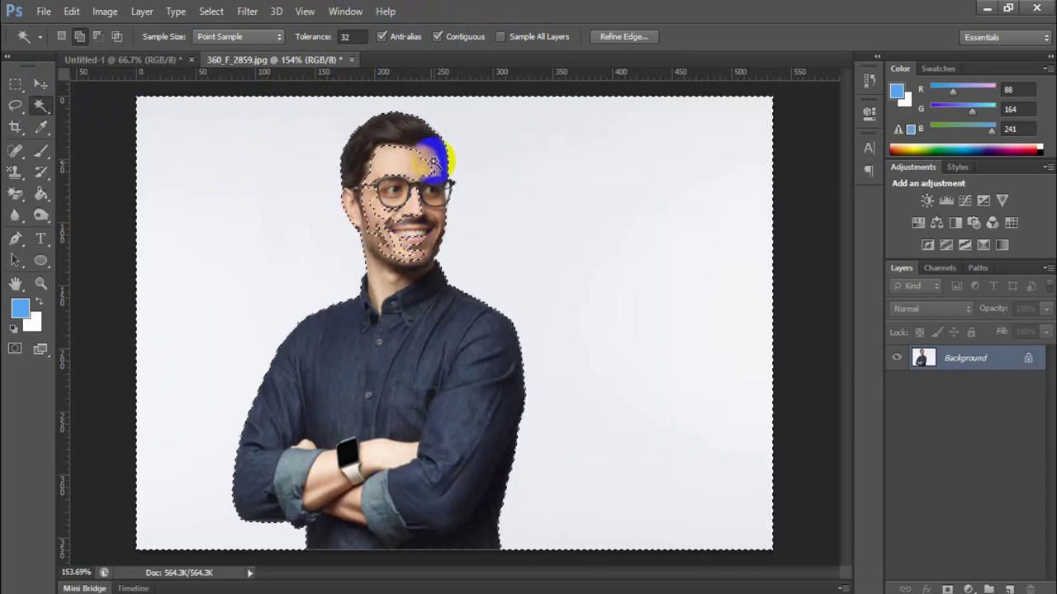
pyautogui.click(438, 178)
pyautogui.hotkey('ctrl', 'd')
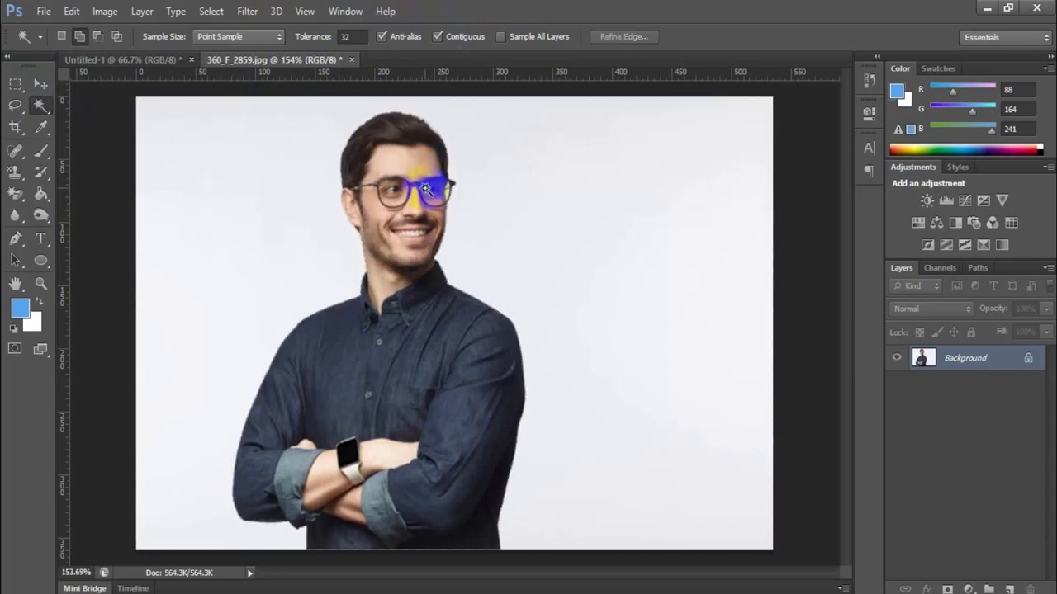
pyautogui.scroll(2, 425, 189)
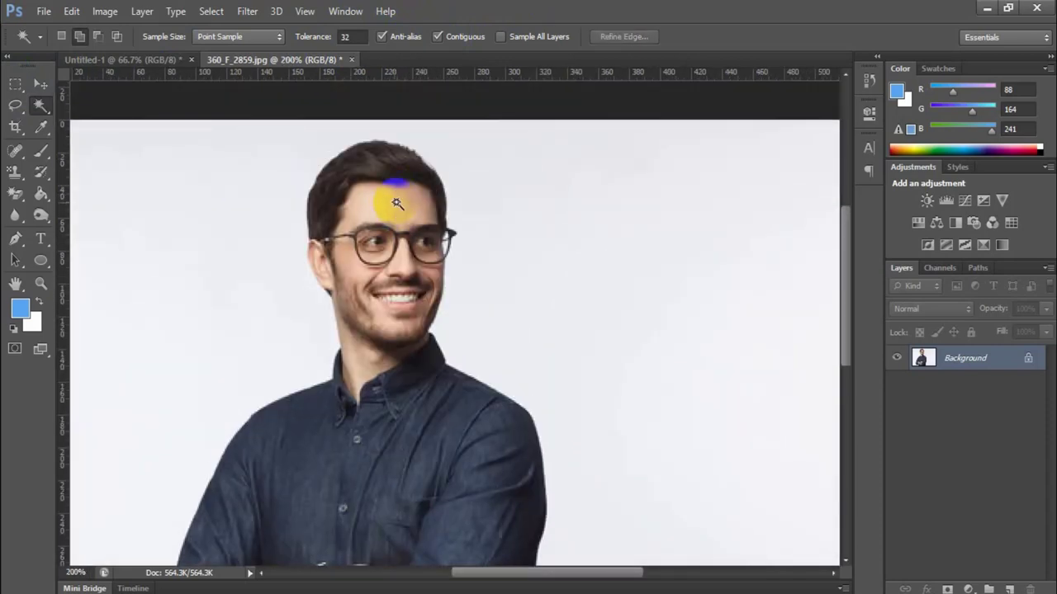
pyautogui.click(378, 204)
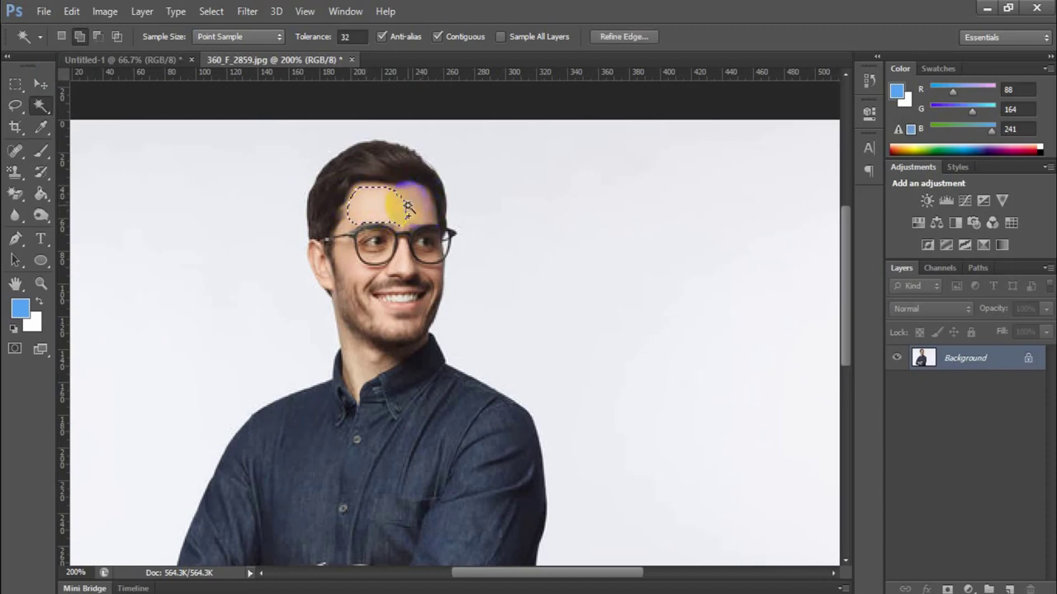
pyautogui.click(436, 36)
pyautogui.scroll(-1, 429, 201)
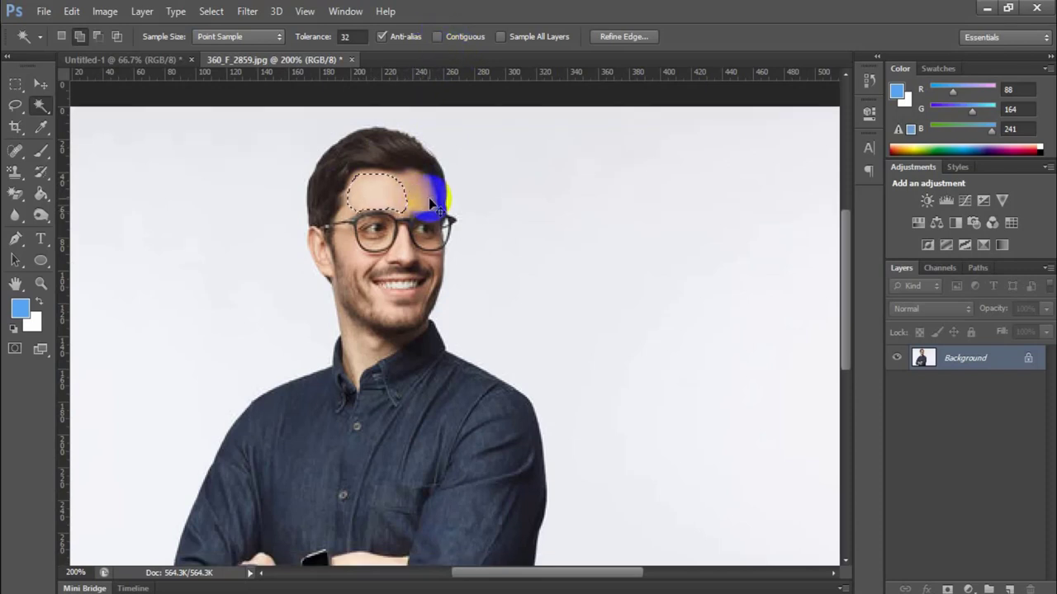
pyautogui.hotkey('ctrl', 'd')
# - Select all skin tones, turn Contiguous back on, retry the forehead, deselect, and zoom out
pyautogui.click(367, 188)
pyautogui.scroll(-2, 371, 182)
pyautogui.scroll(-5, 384, 132)
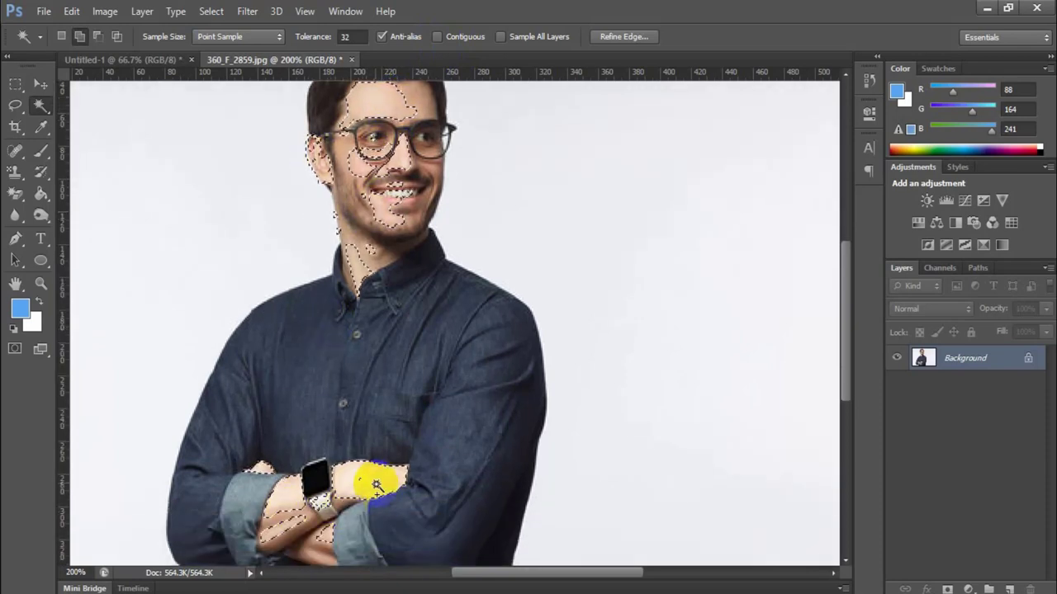
pyautogui.scroll(2, 375, 485)
pyautogui.scroll(1, 363, 450)
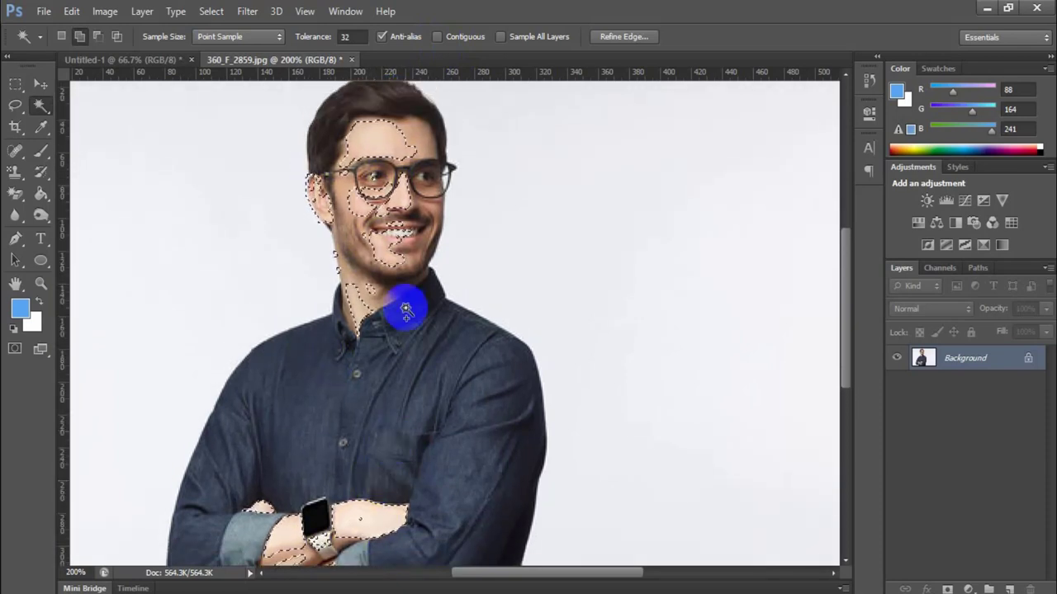
pyautogui.click(372, 146)
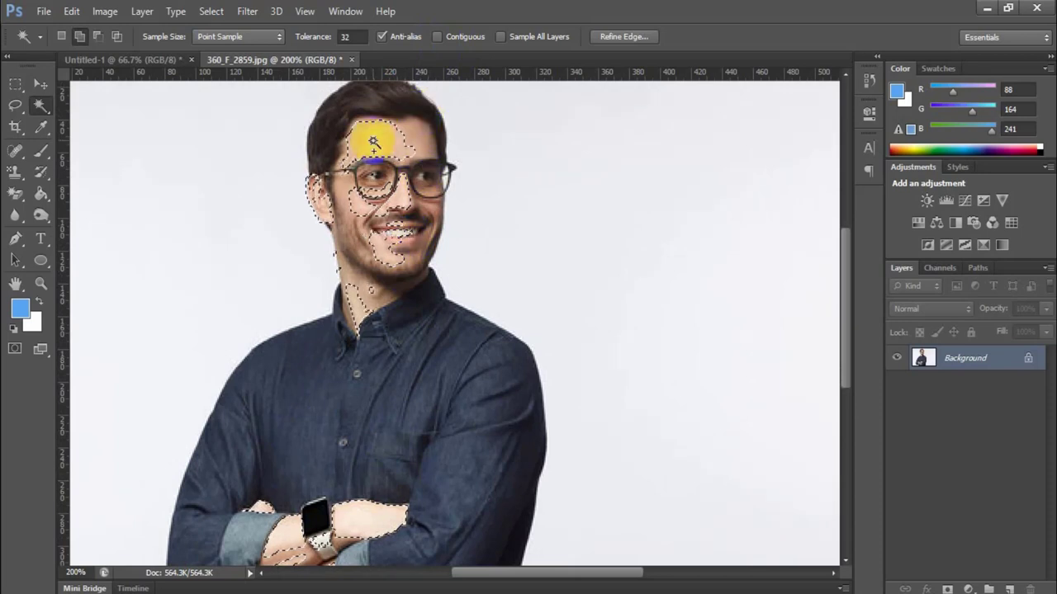
pyautogui.click(437, 37)
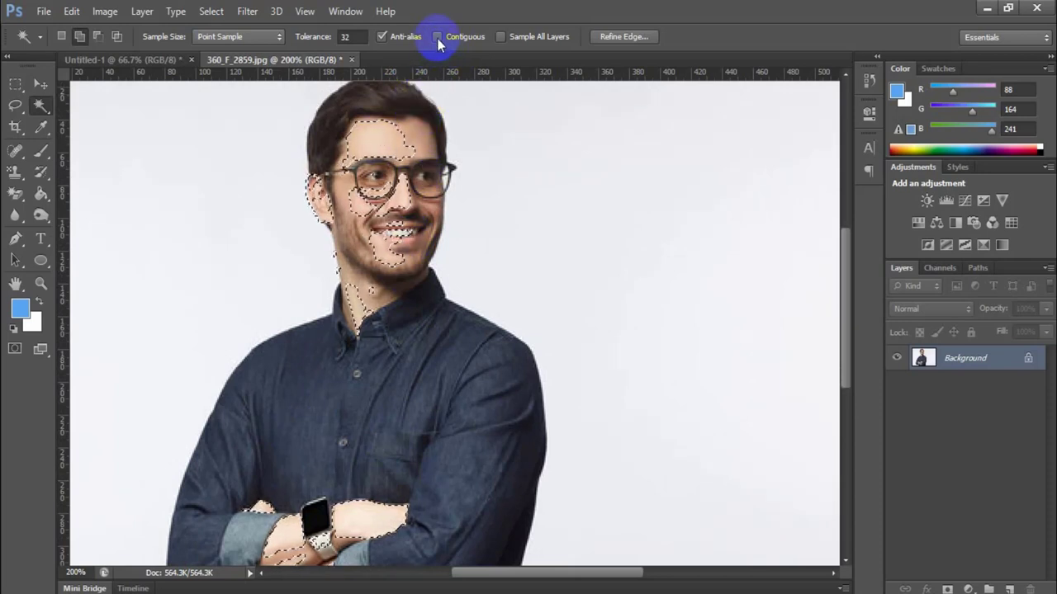
pyautogui.click(389, 133)
pyautogui.click(371, 134)
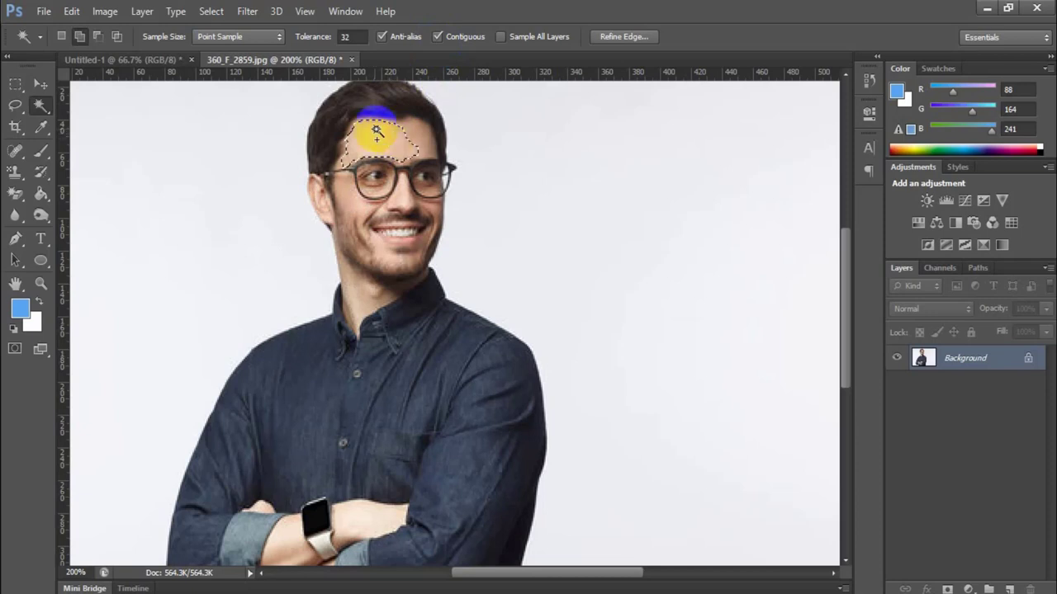
pyautogui.click(396, 142)
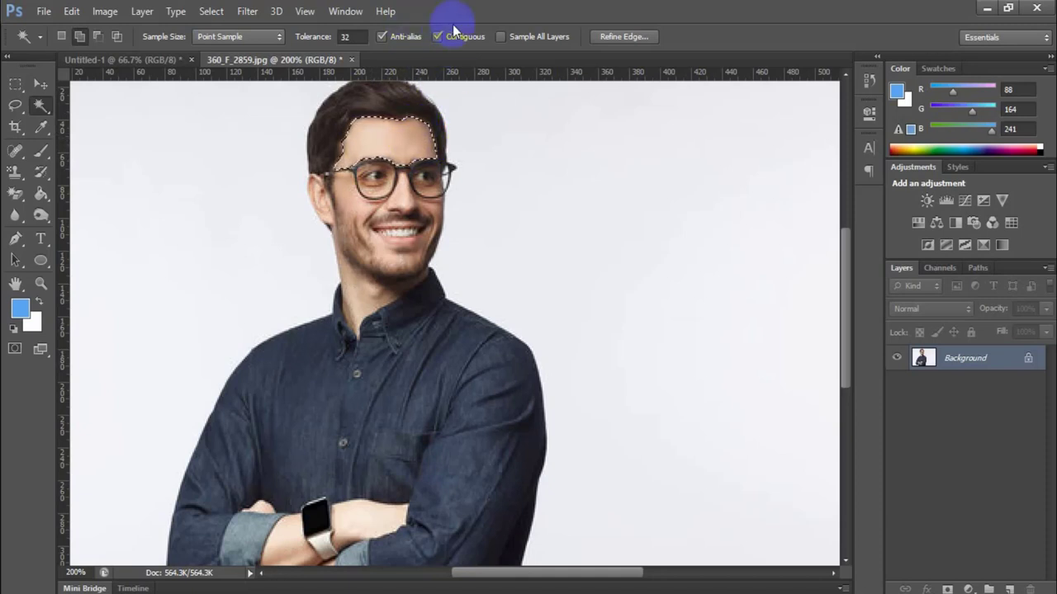
pyautogui.hotkey('ctrl', 'd')
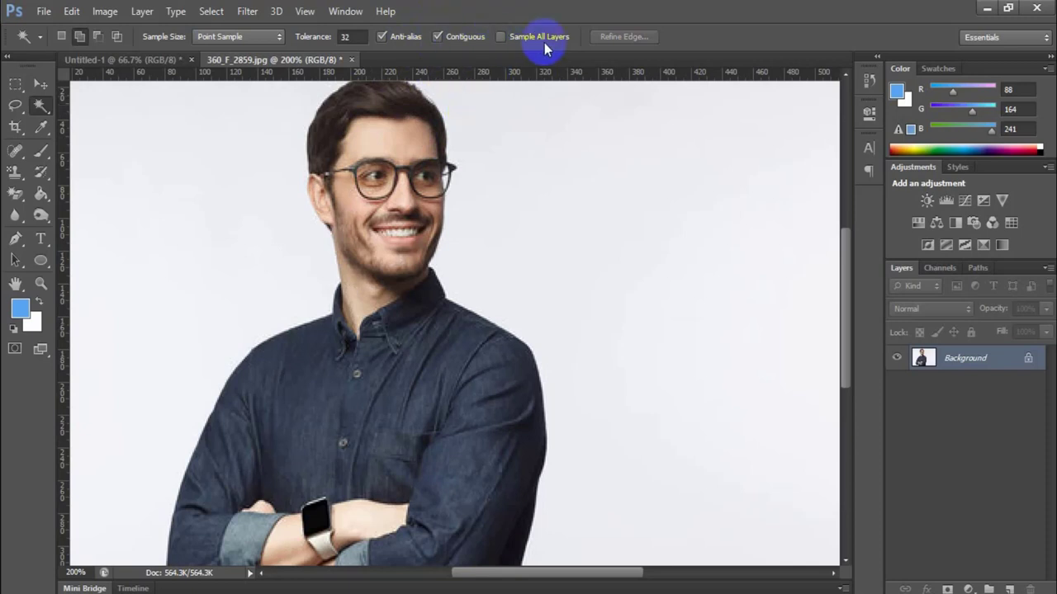
pyautogui.hotkey('ctrl', '-')
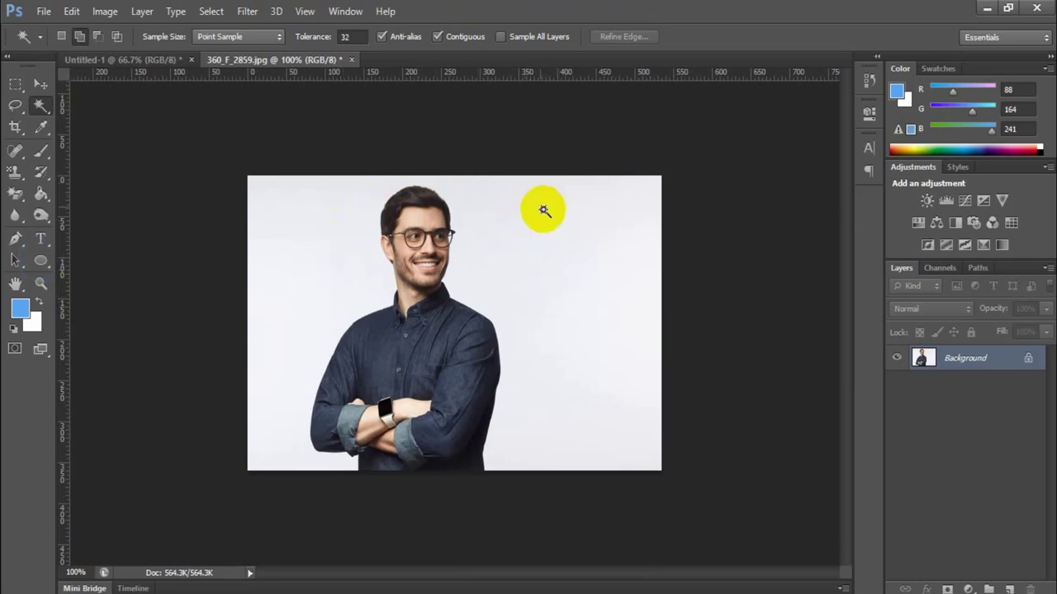
# - Click the light background with the Magic Wand and invert the selection onto the man
pyautogui.moveTo(545, 146); pyautogui.dragTo(487, 105)
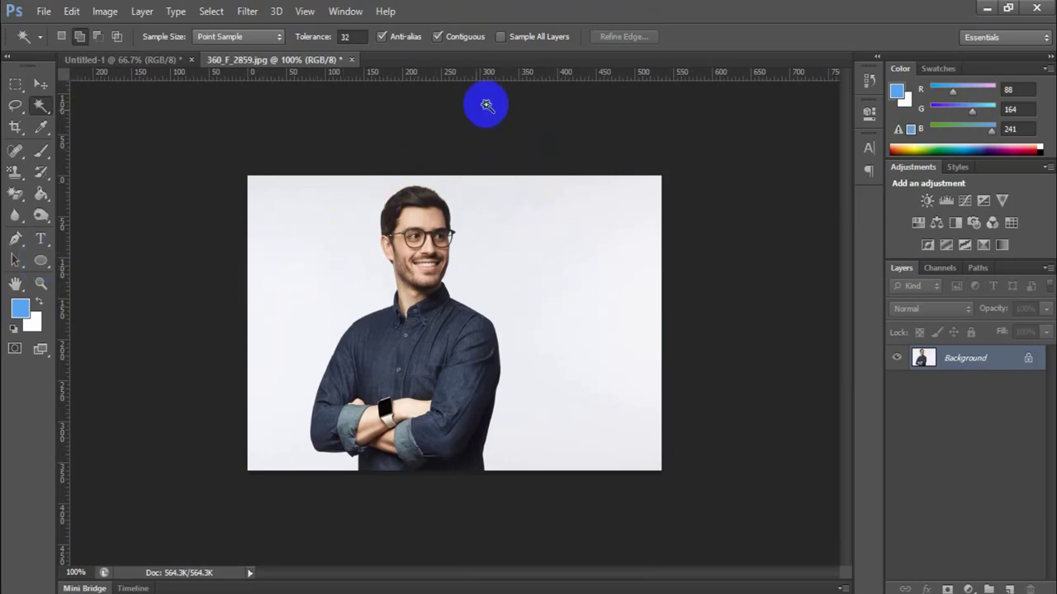
pyautogui.click(312, 245)
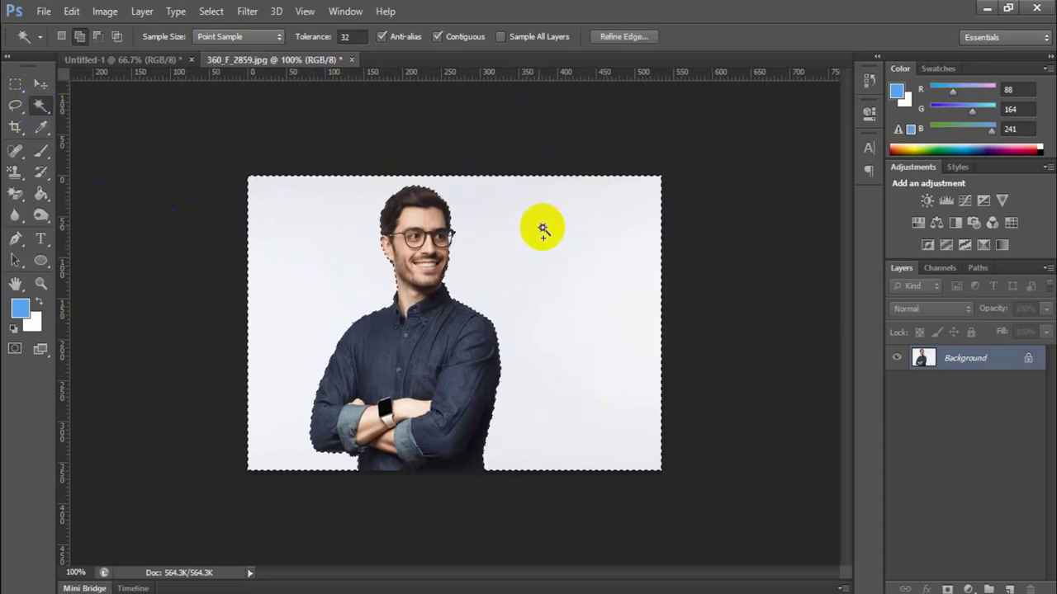
pyautogui.click(267, 94)
pyautogui.click(212, 11)
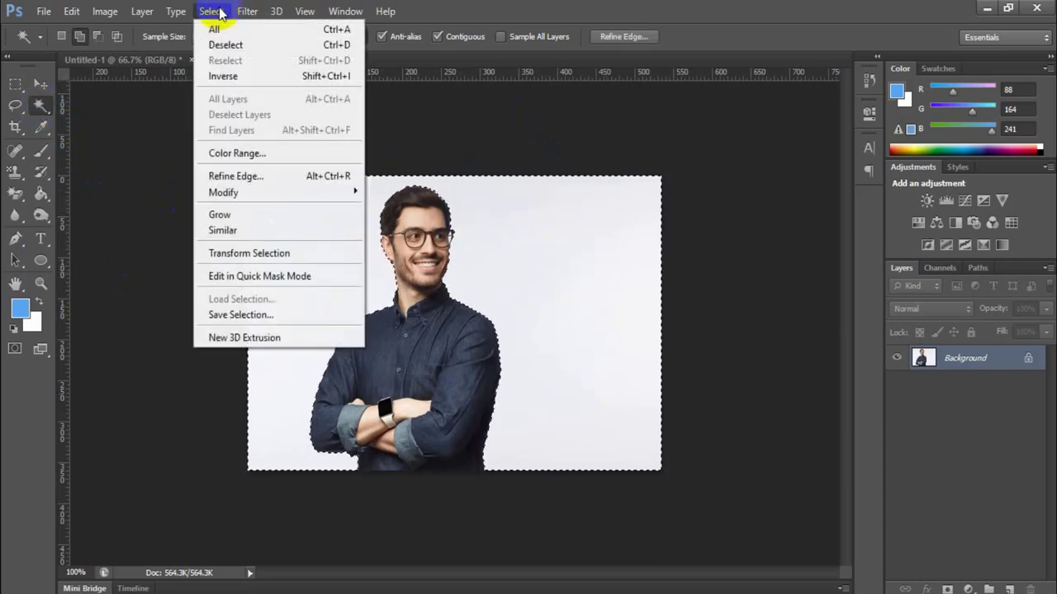
pyautogui.click(227, 70)
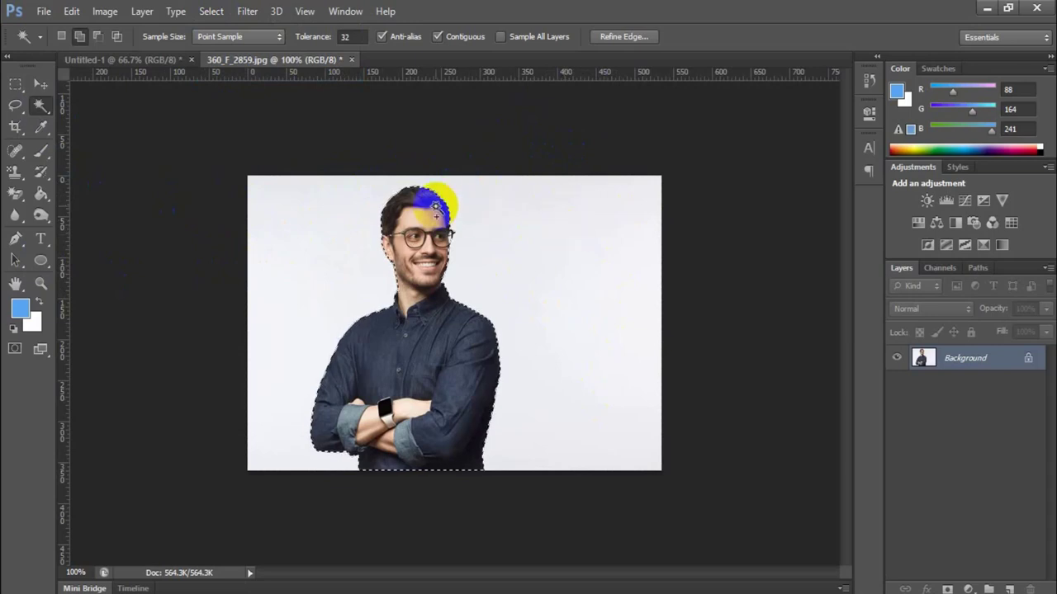
pyautogui.click(453, 404)
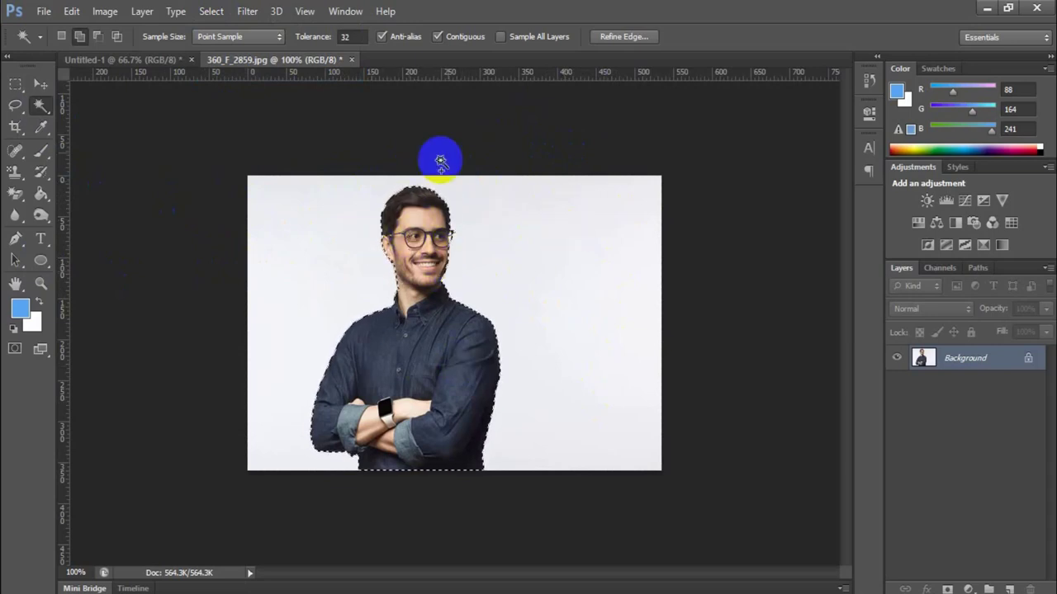
# - In Refine Edge, preview On Black, enable Smart Radius at 6.8 px and brush the head edges
pyautogui.click(621, 37)
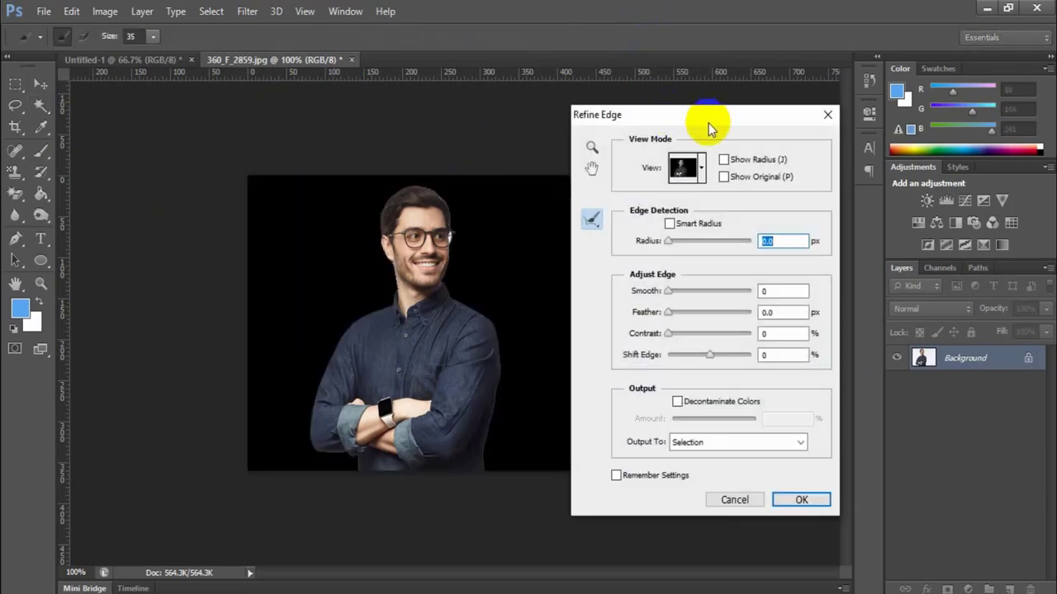
pyautogui.moveTo(709, 116); pyautogui.dragTo(691, 95)
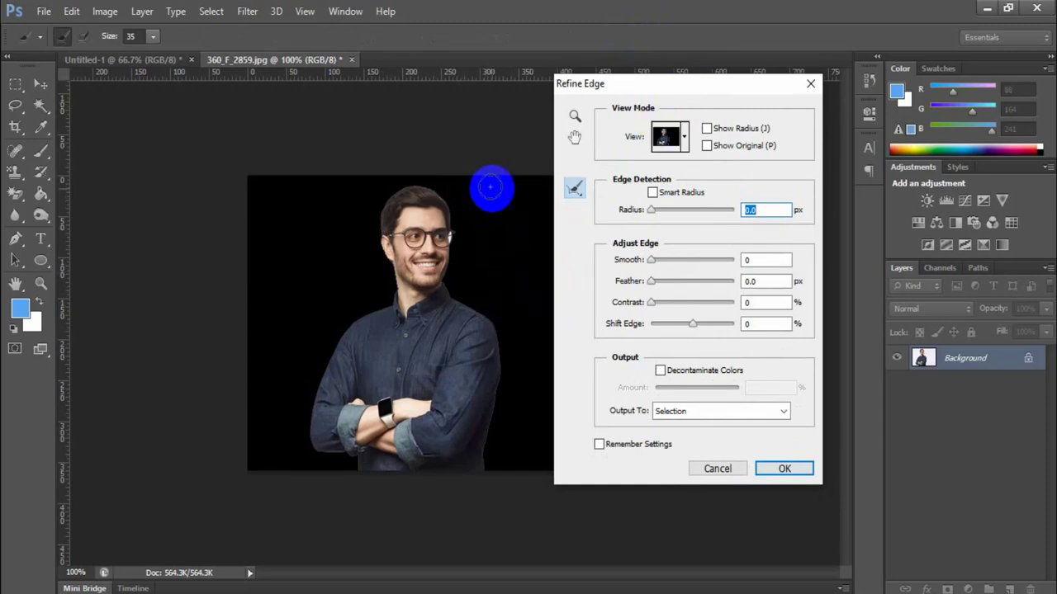
pyautogui.click(679, 140)
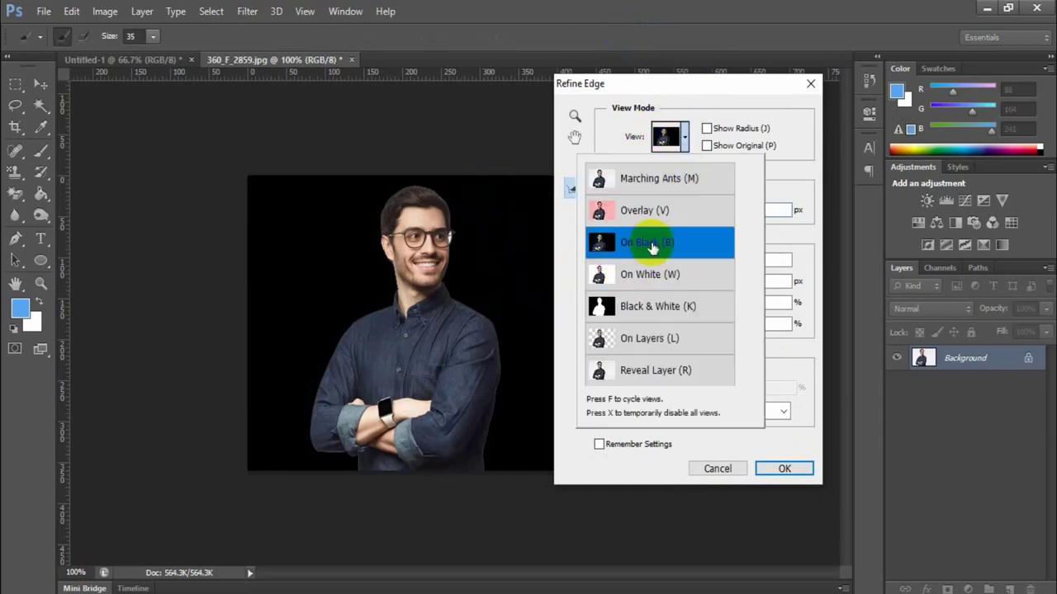
pyautogui.click(683, 141)
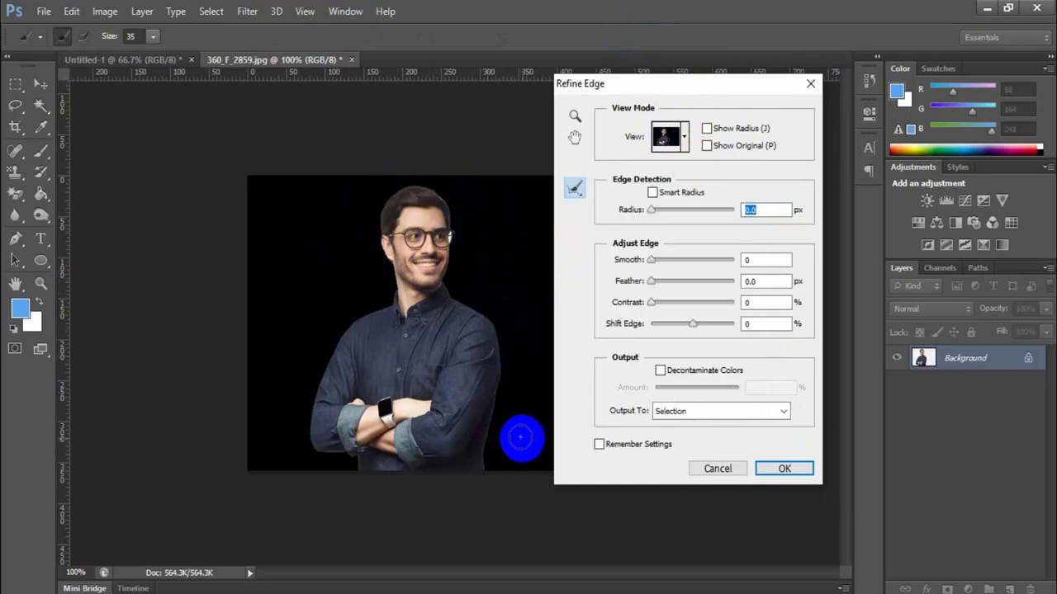
pyautogui.moveTo(433, 190); pyautogui.dragTo(437, 197)
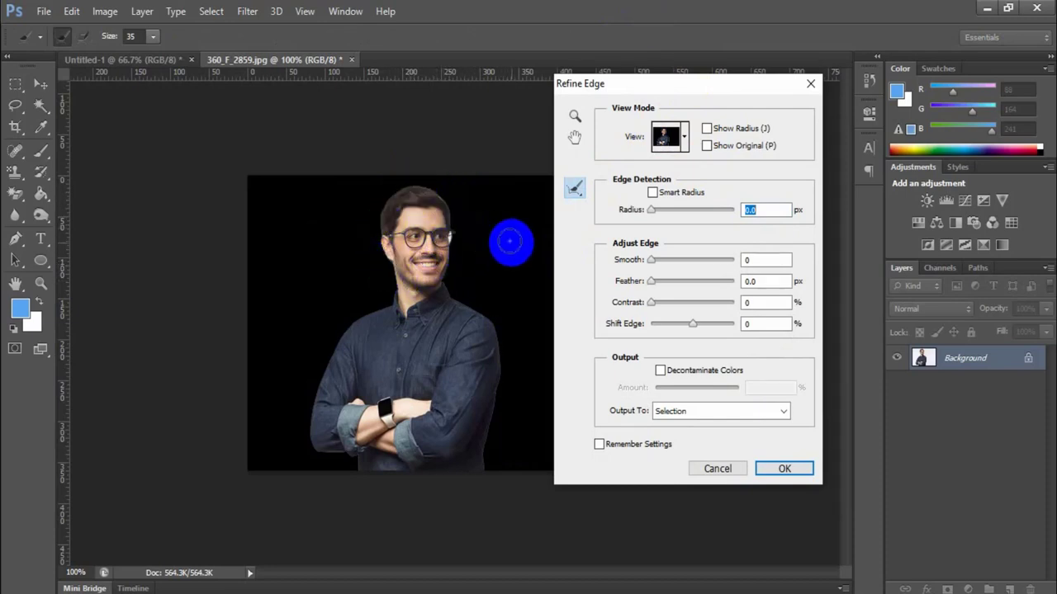
pyautogui.click(653, 194)
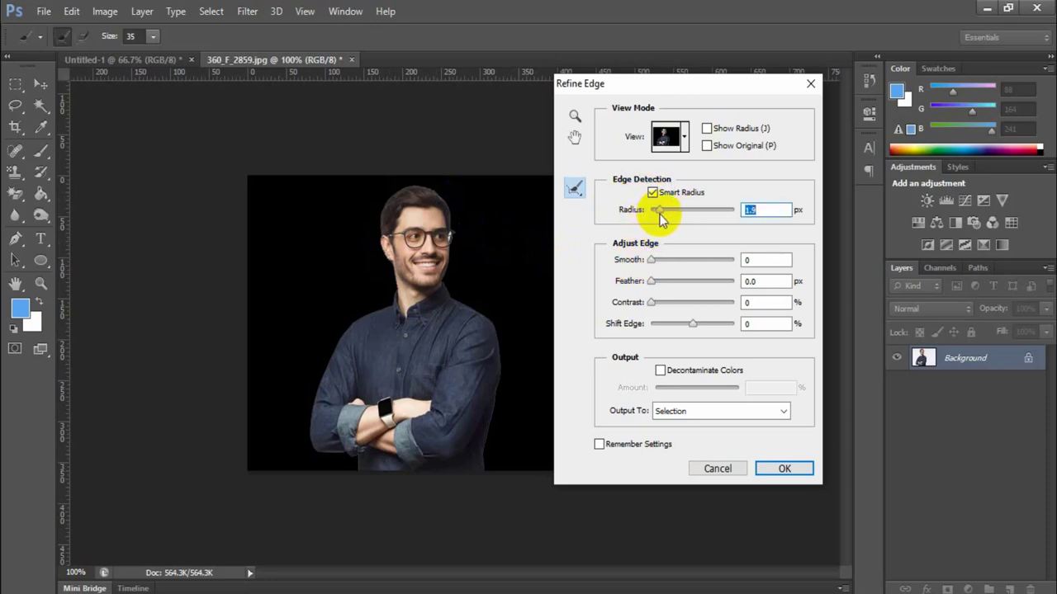
pyautogui.moveTo(666, 211); pyautogui.dragTo(675, 211)
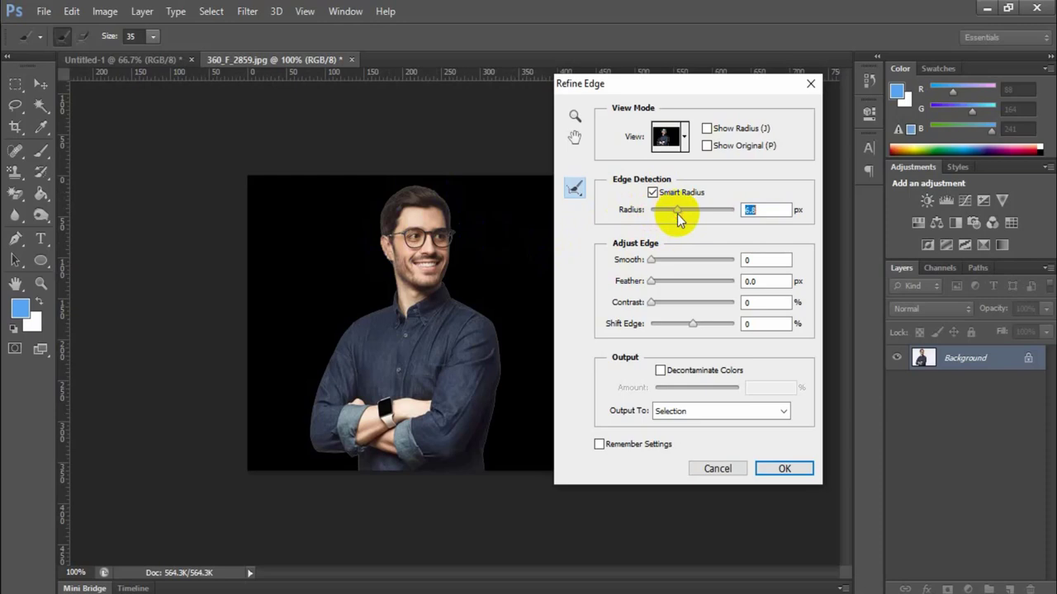
pyautogui.moveTo(475, 255); pyautogui.dragTo(361, 217)
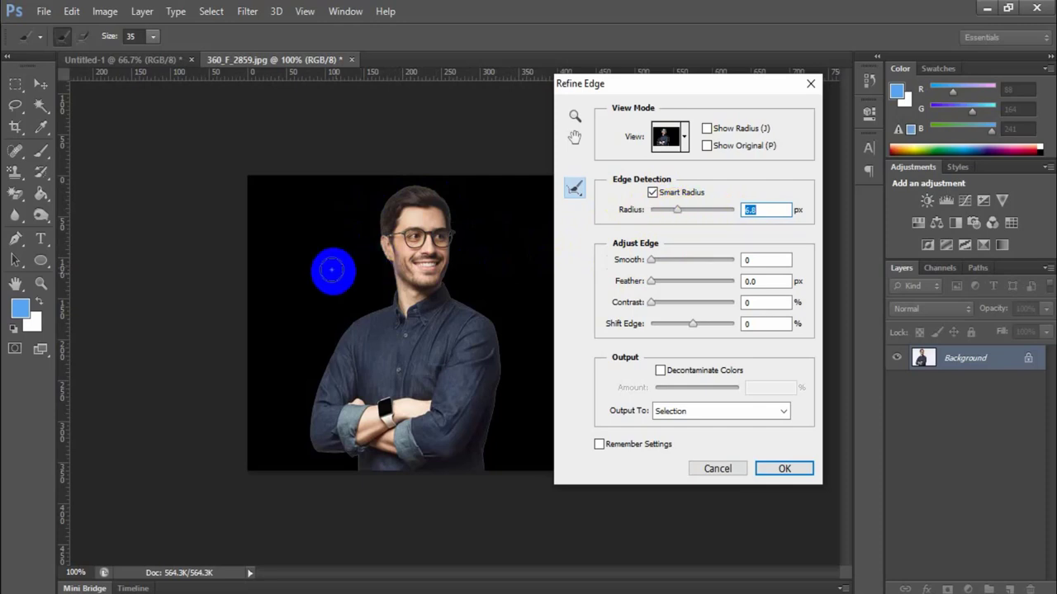
# - Set Decontaminate Colors to 100% and output as New Layer with Layer Mask
pyautogui.click(661, 371)
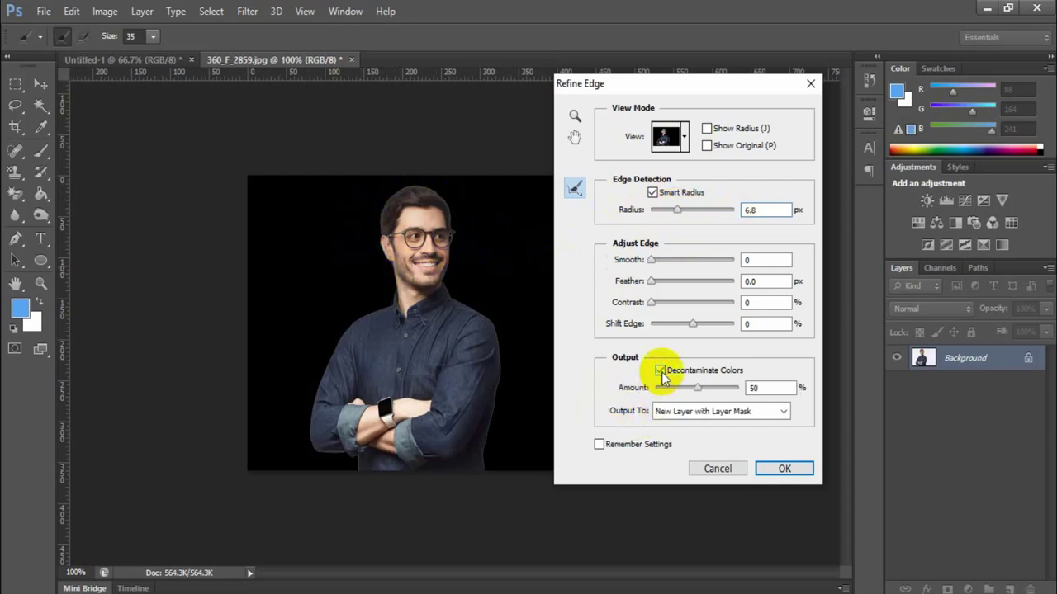
pyautogui.moveTo(523, 389)
pyautogui.mouseDown()
pyautogui.moveTo(489, 435)
pyautogui.moveTo(464, 235)
pyautogui.mouseUp()
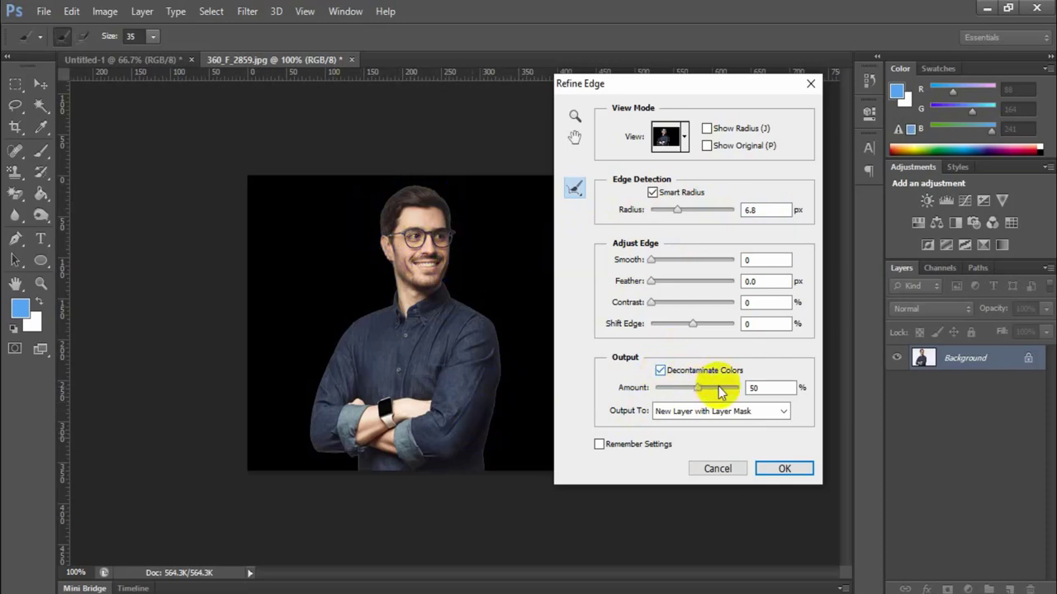
pyautogui.moveTo(699, 388); pyautogui.dragTo(743, 388)
pyautogui.moveTo(529, 321)
pyautogui.mouseDown()
pyautogui.moveTo(453, 264)
pyautogui.moveTo(533, 307)
pyautogui.moveTo(512, 229)
pyautogui.mouseUp()
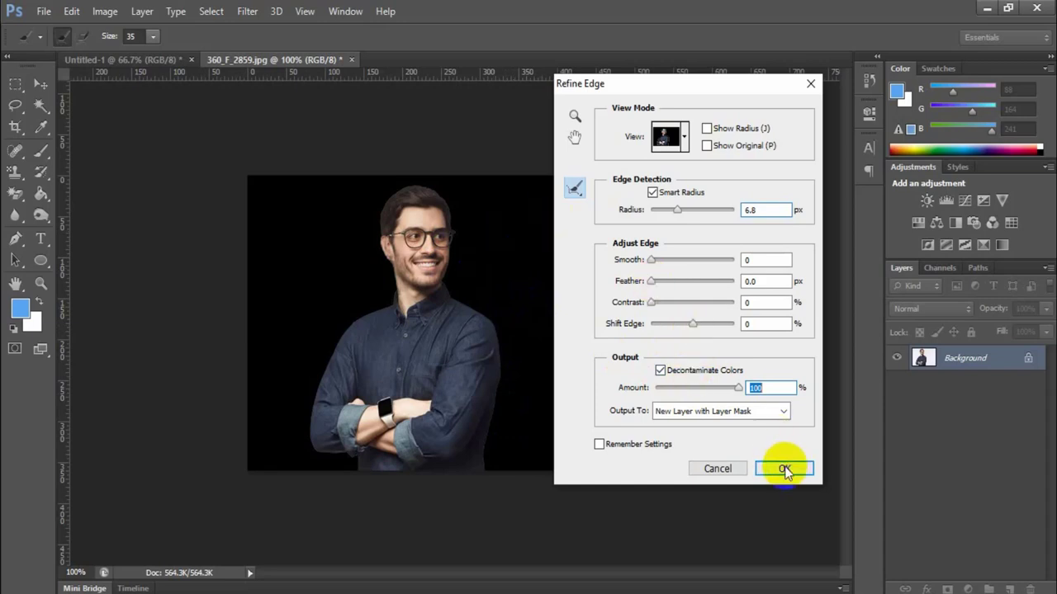
pyautogui.click(785, 413)
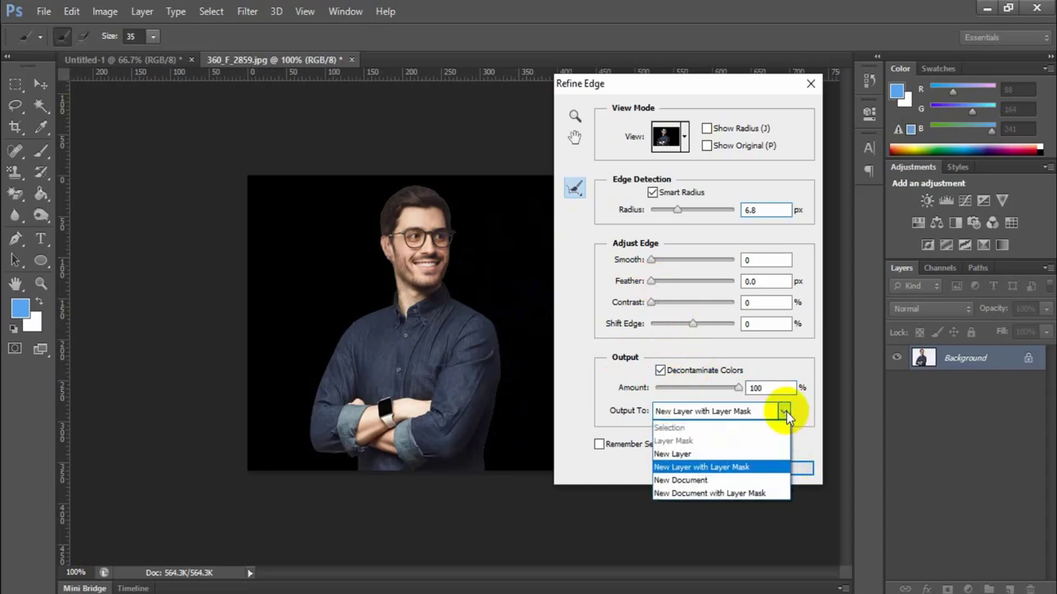
pyautogui.click(784, 412)
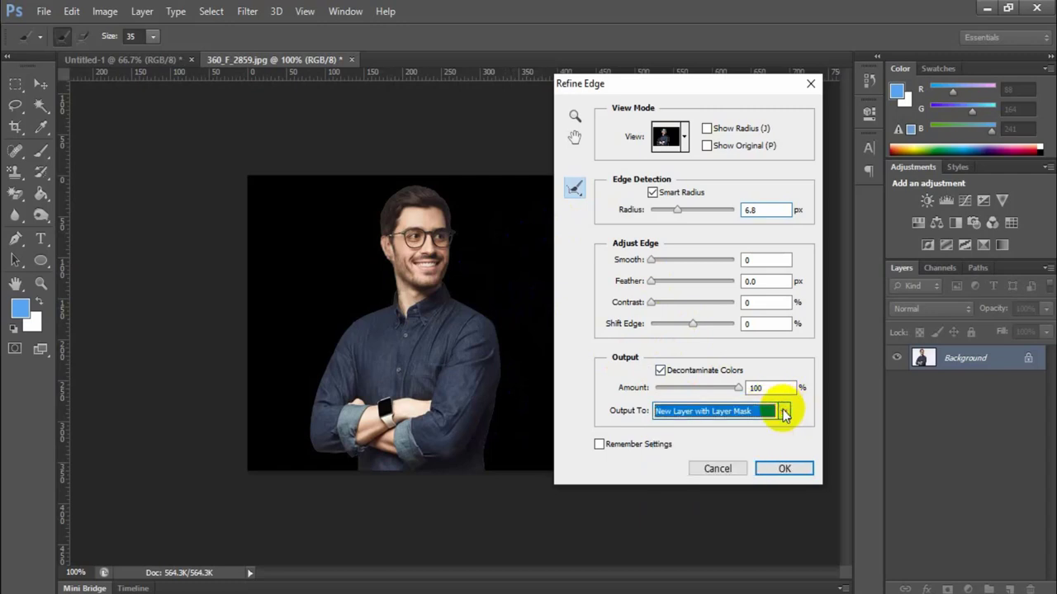
pyautogui.click(784, 468)
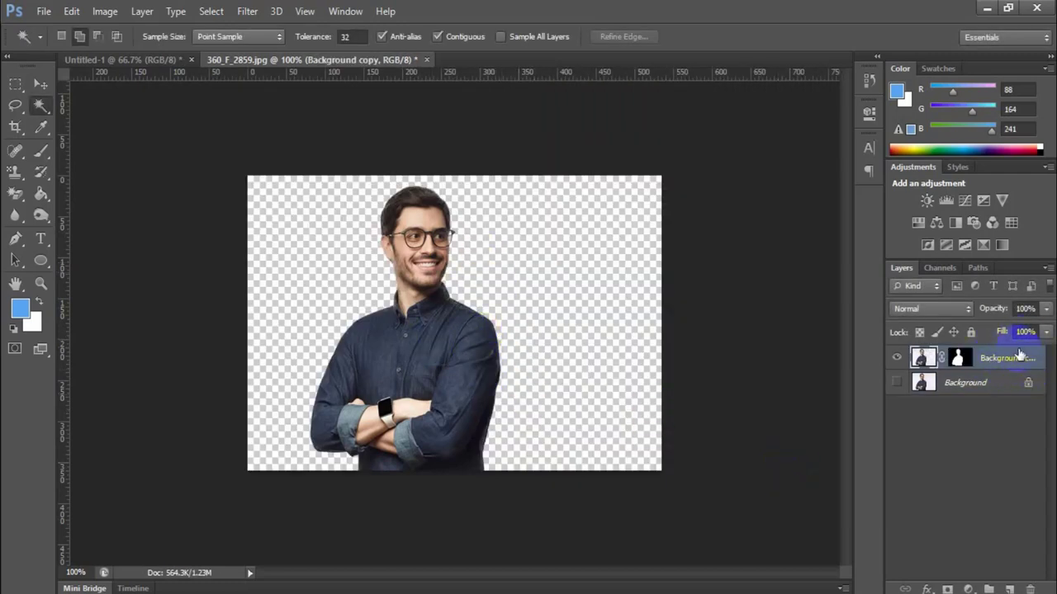
pyautogui.click(959, 357)
pyautogui.click(1012, 588)
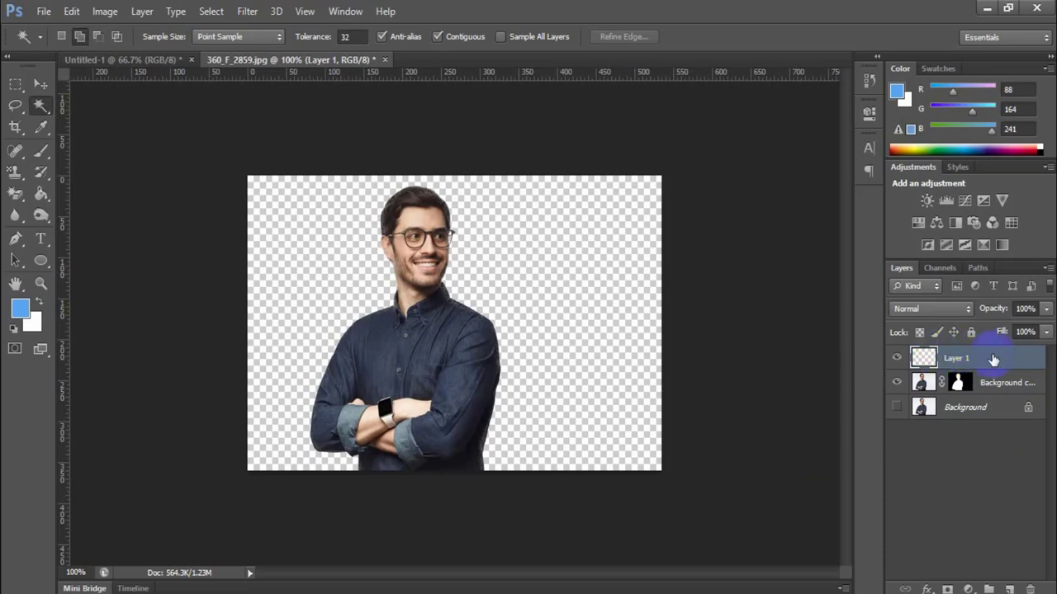
pyautogui.moveTo(994, 358); pyautogui.dragTo(968, 382)
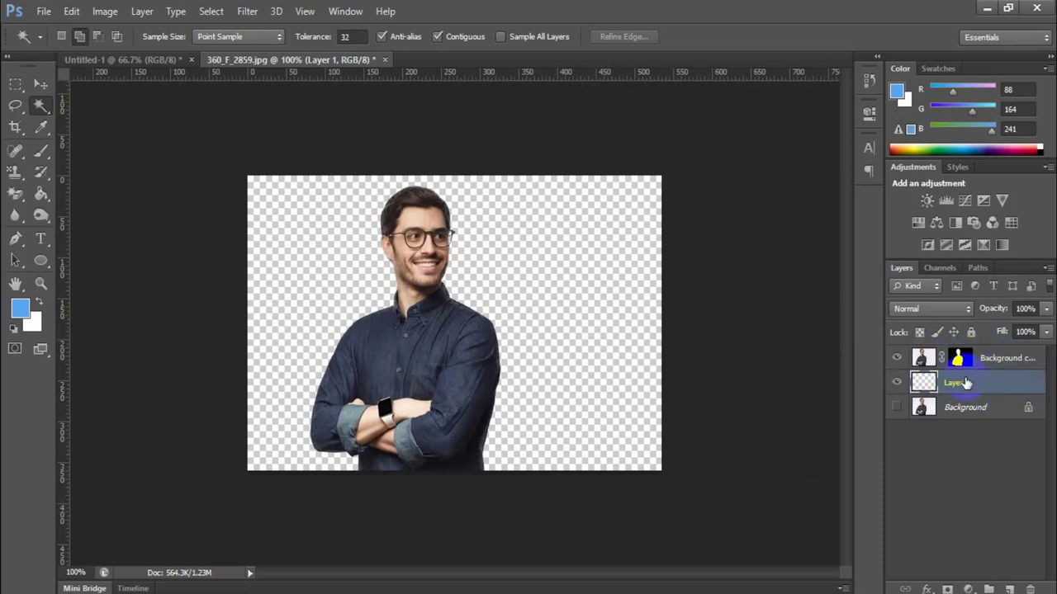
pyautogui.hotkey('alt', 'BackSpace')
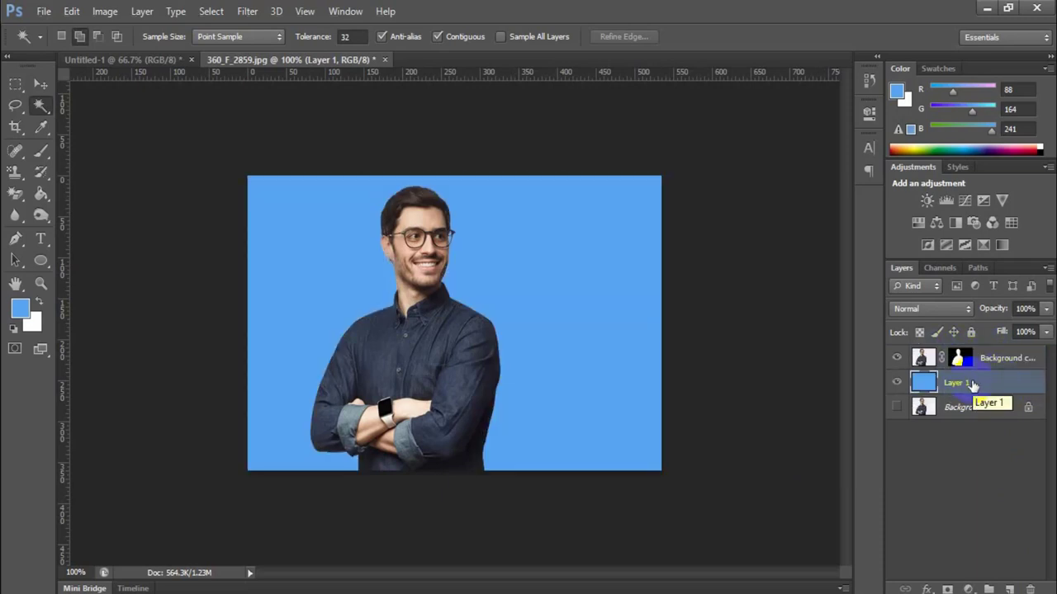
pyautogui.click(38, 86)
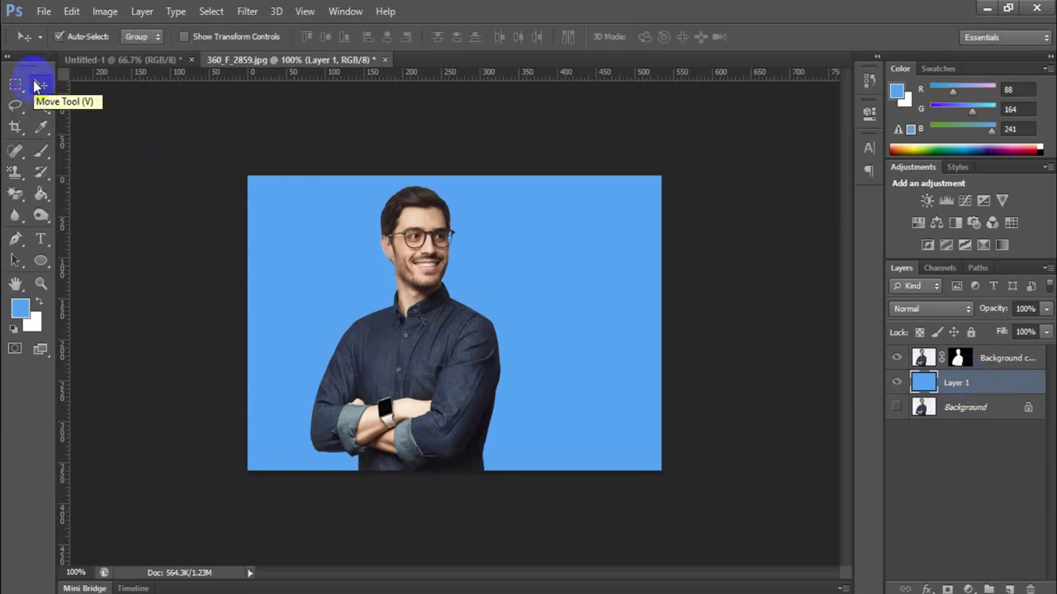
pyautogui.press('Delete')
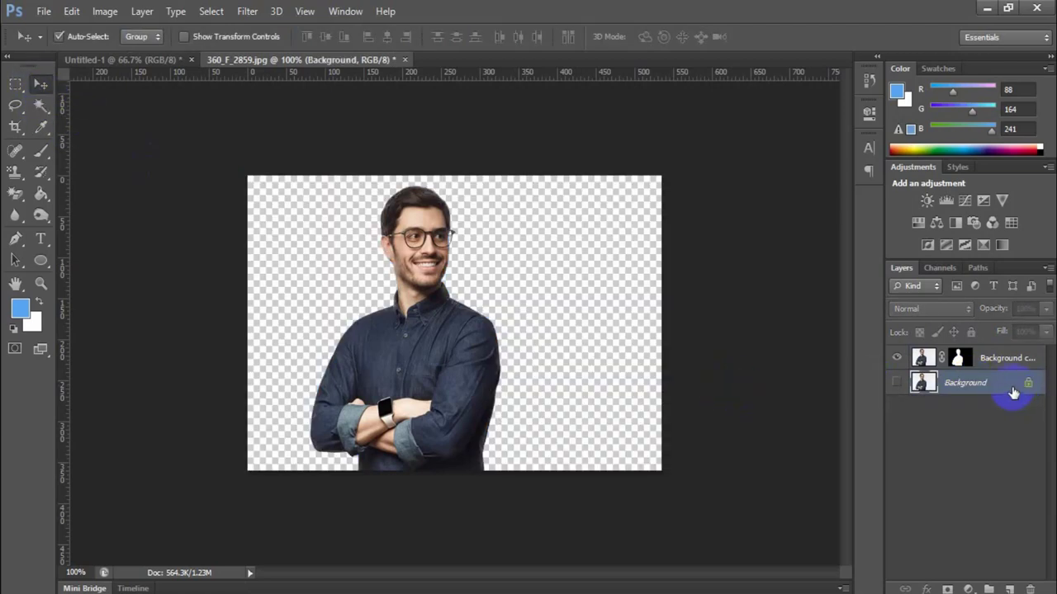